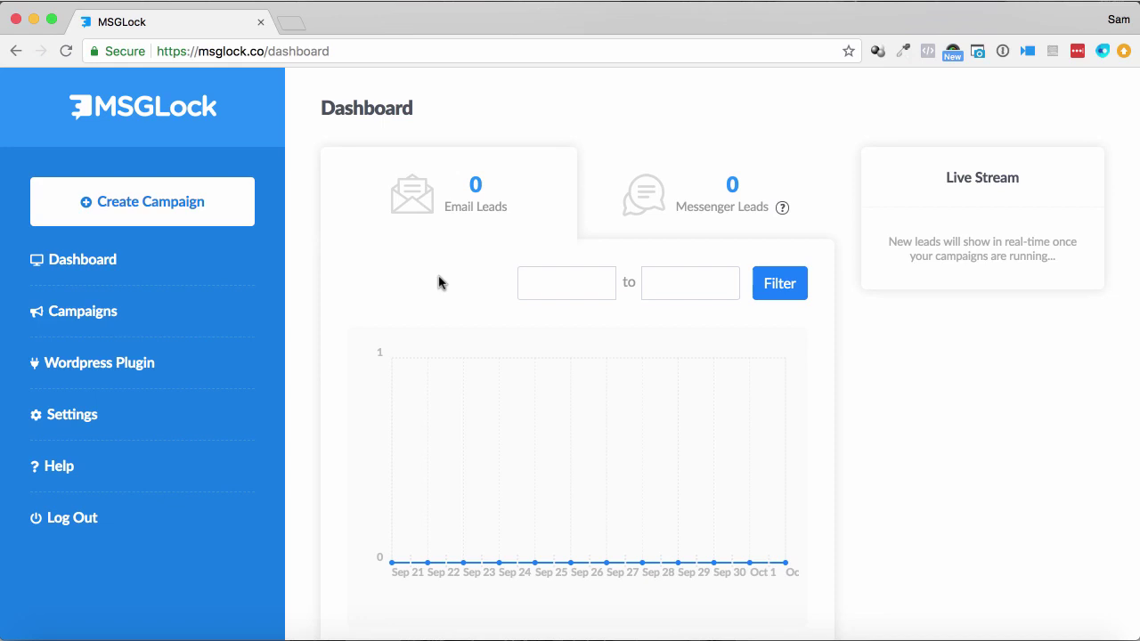
Step: Start a new Content Lock campaign from the campaigns page and enter its campaign name
{"action": "left_click", "coordinate": [99, 322]}
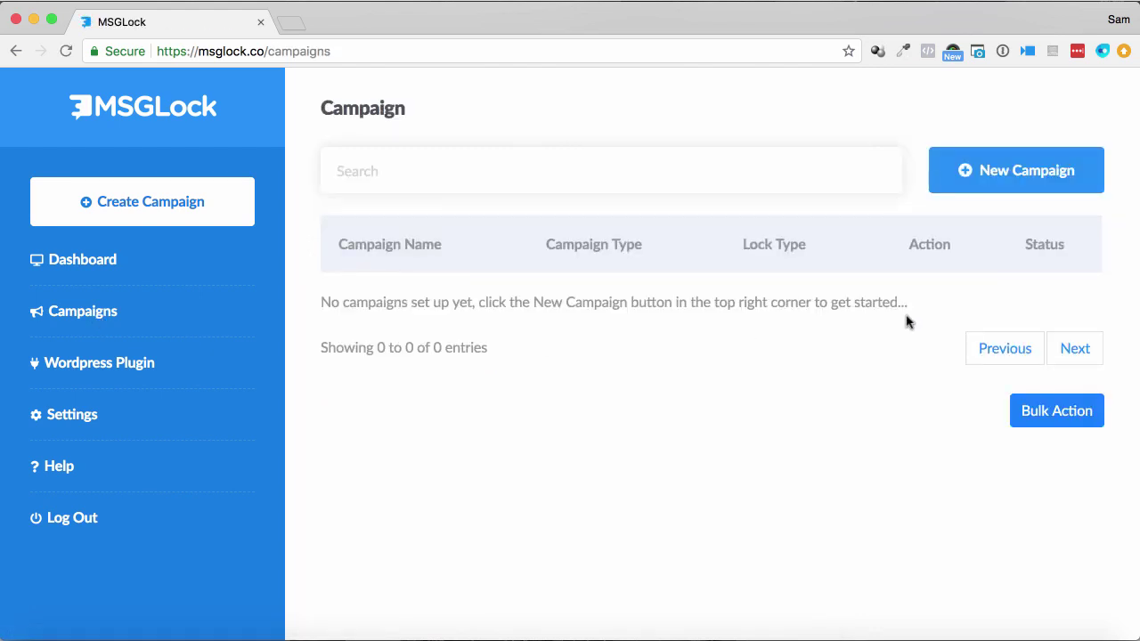
{"action": "left_click", "coordinate": [993, 181]}
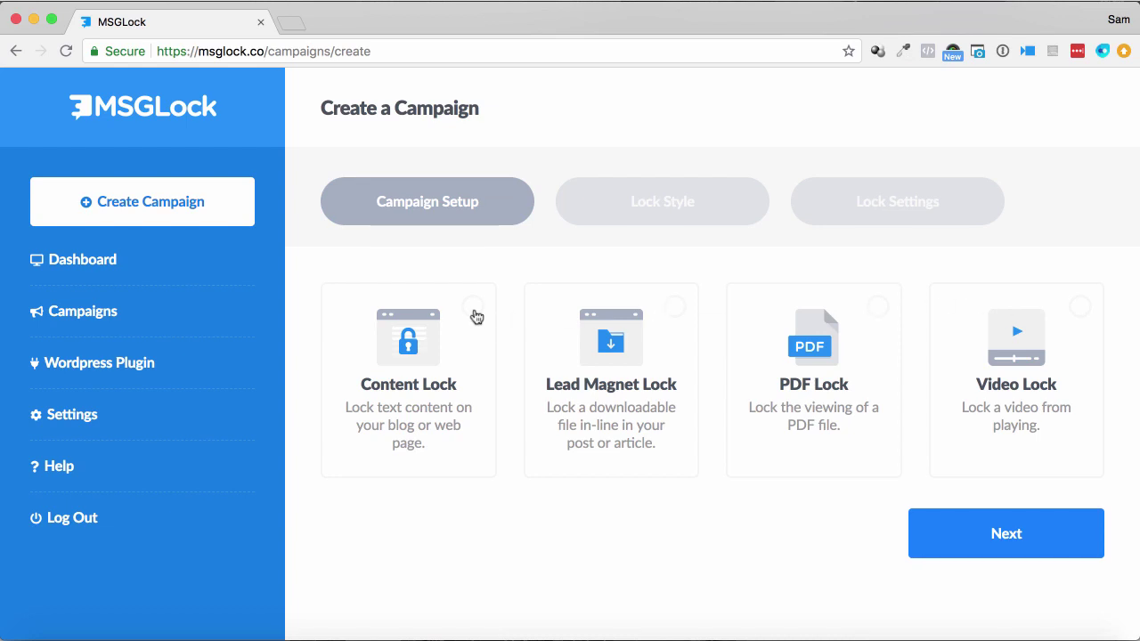
{"action": "left_click", "coordinate": [473, 309]}
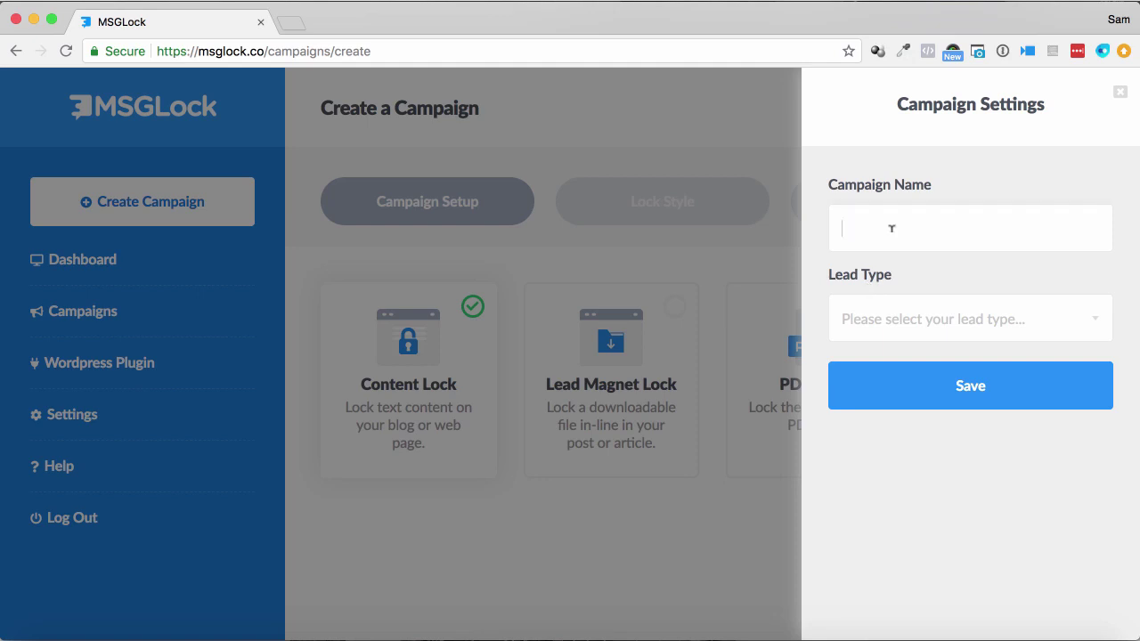
{"action": "left_click", "coordinate": [892, 228]}
{"action": "type", "text": "Sam Demo"}
Step: Set the lead type to Messenger and view the available messenger bot options
{"action": "left_click", "coordinate": [975, 311]}
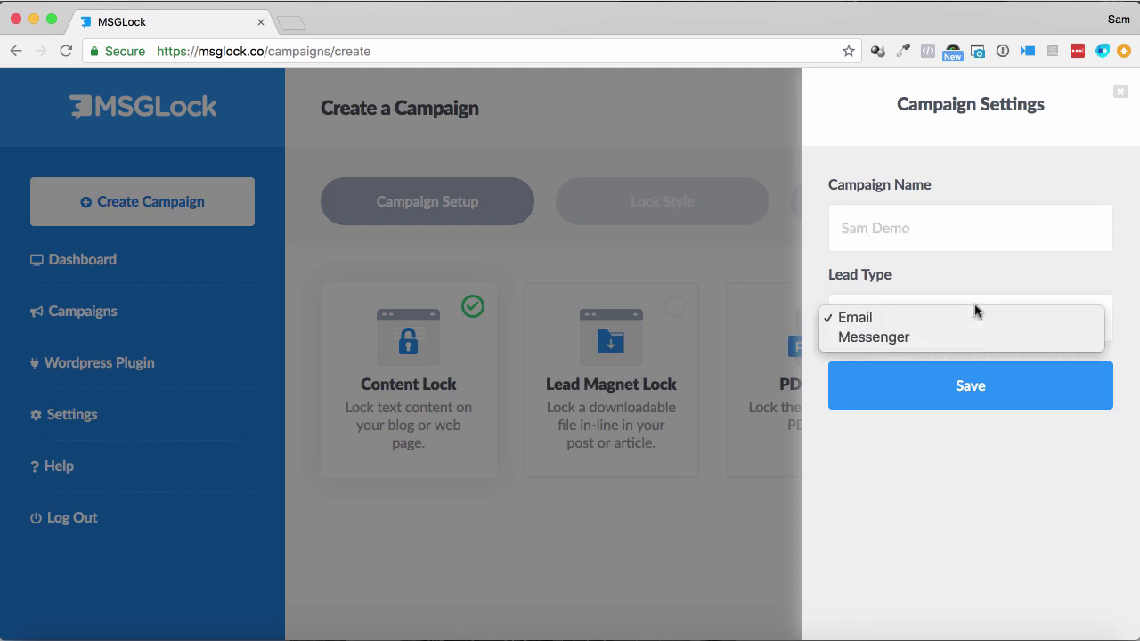
{"action": "left_click", "coordinate": [932, 337]}
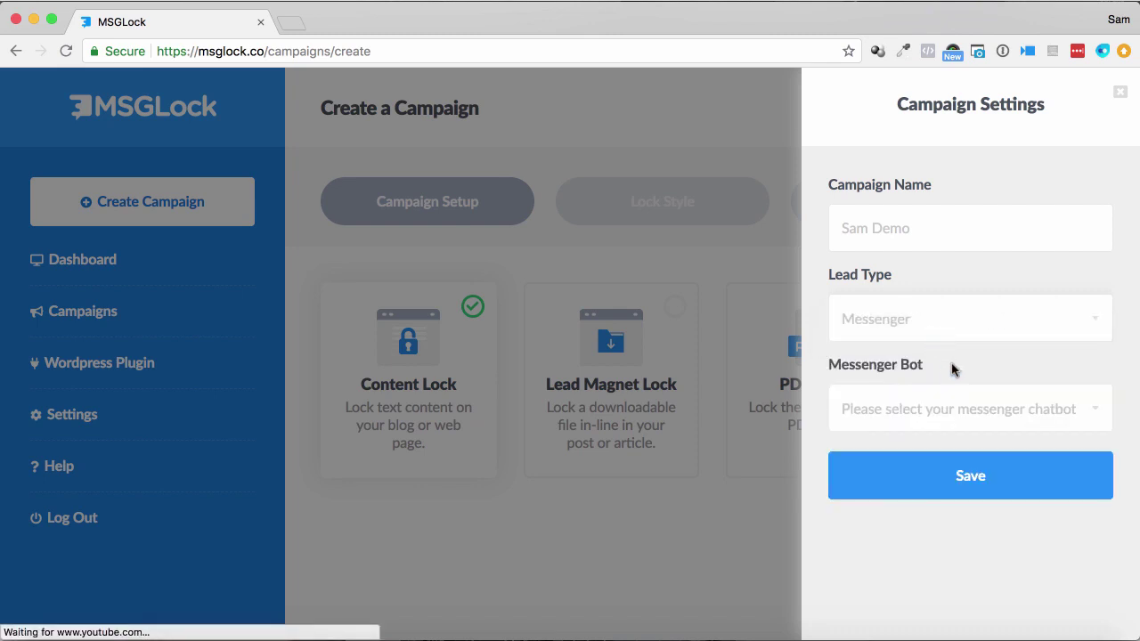
{"action": "left_click", "coordinate": [937, 404]}
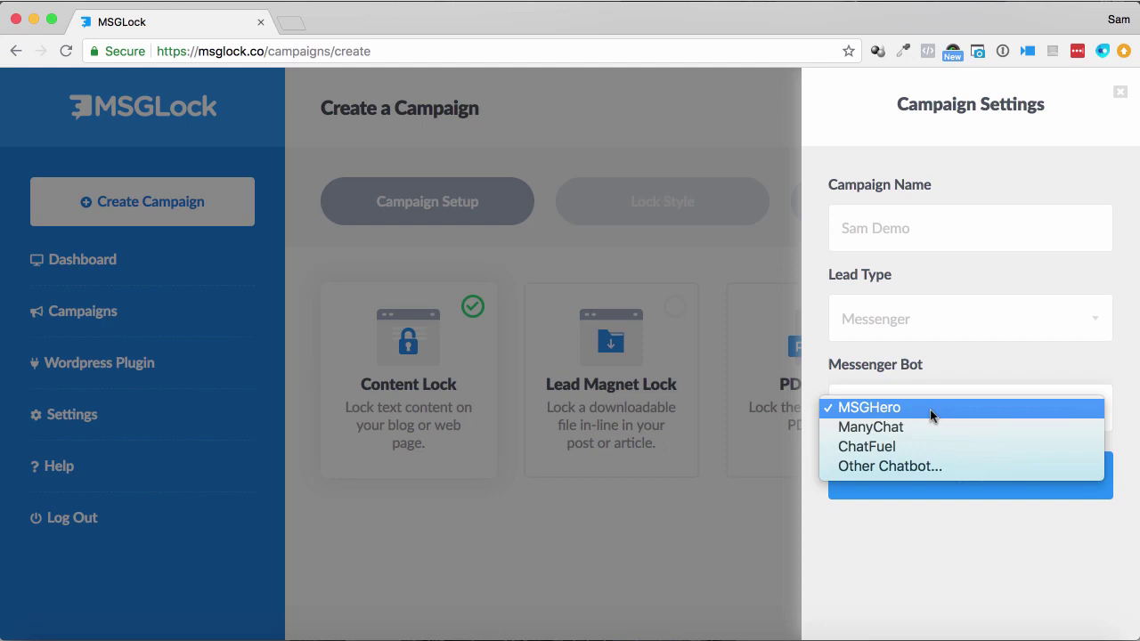
{"action": "left_click", "coordinate": [949, 328]}
Step: Set the campaign's lead type to Email and choose Aweber as the auto-responder
{"action": "left_click", "coordinate": [949, 328]}
{"action": "left_click", "coordinate": [940, 297]}
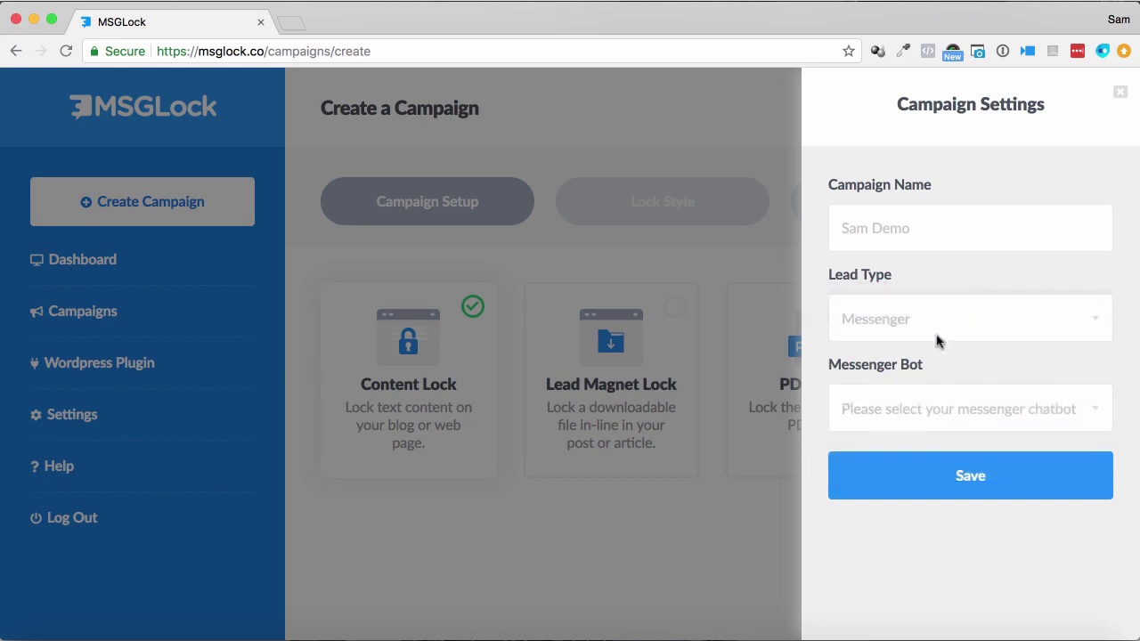
{"action": "left_click", "coordinate": [973, 405]}
{"action": "left_click", "coordinate": [962, 410]}
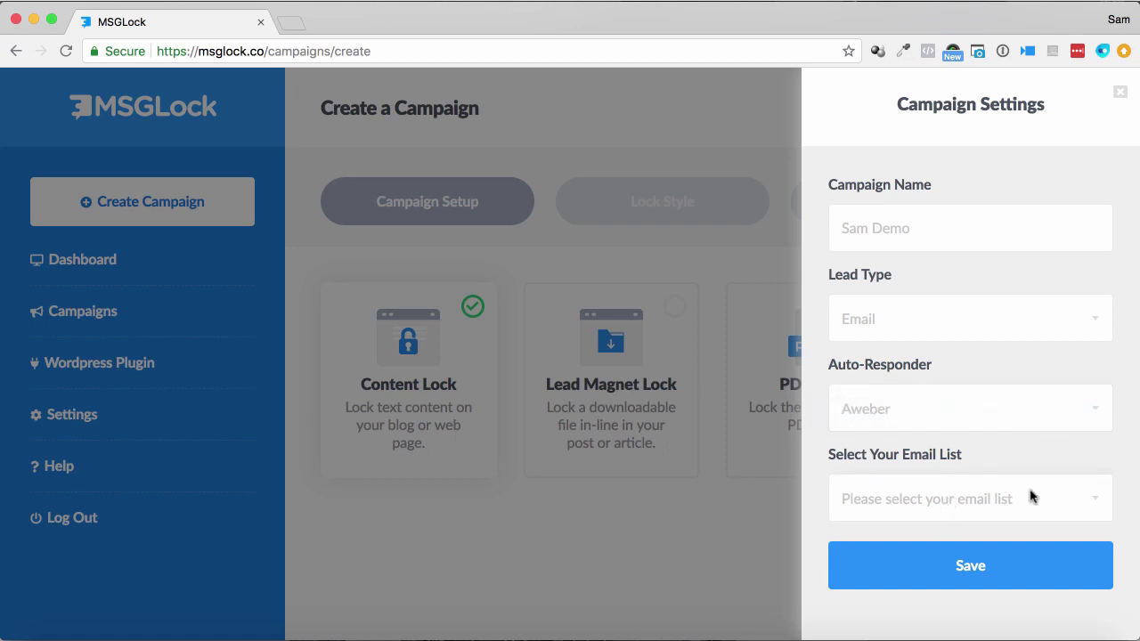
Step: Select the Previews email list for the campaign and save the campaign settings
{"action": "left_click", "coordinate": [1093, 502]}
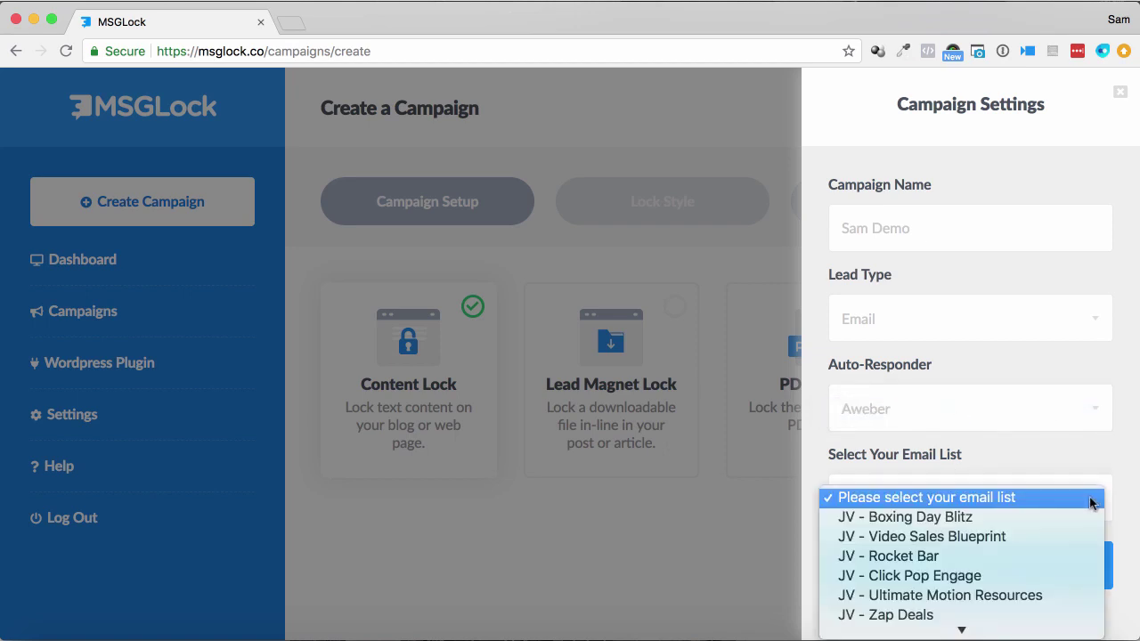
{"action": "scroll", "coordinate": [1069, 490], "scroll_direction": "down", "scroll_amount": 5}
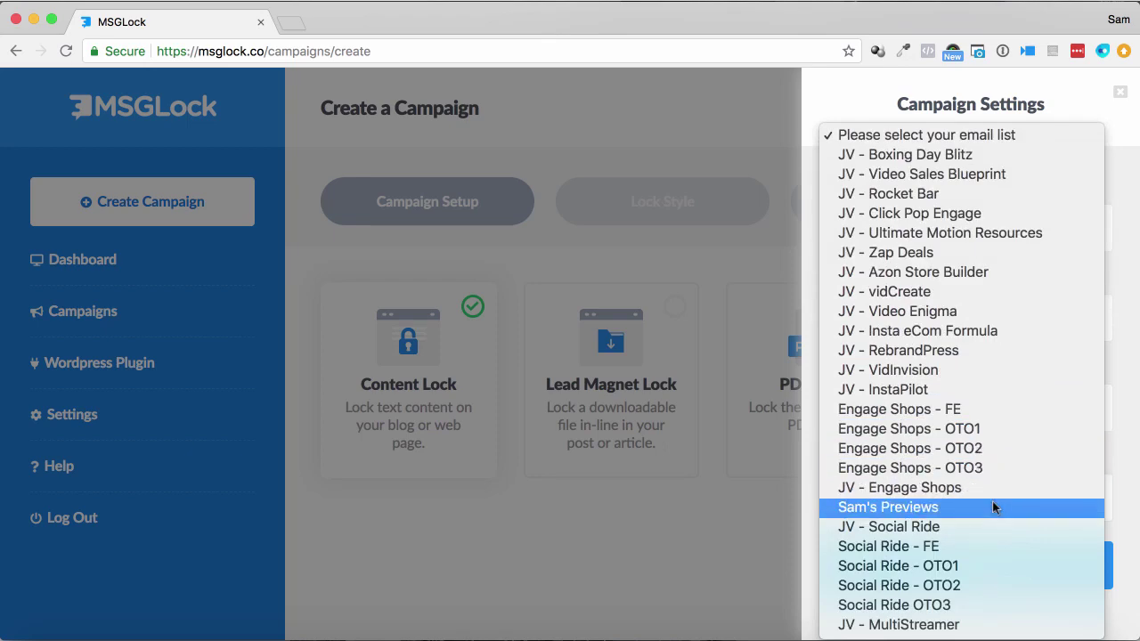
{"action": "left_click", "coordinate": [993, 502]}
{"action": "left_click", "coordinate": [960, 576]}
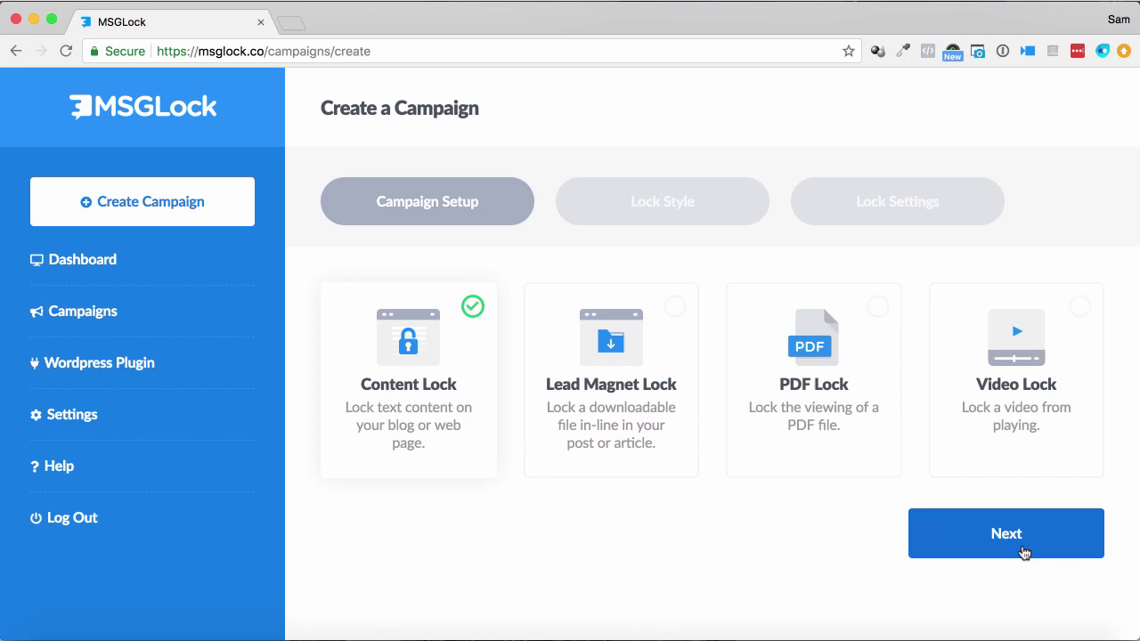
Step: Choose Fade Style as the lock style and set its pre opt-in headline to "To find out what happens next"
{"action": "left_click", "coordinate": [1023, 545]}
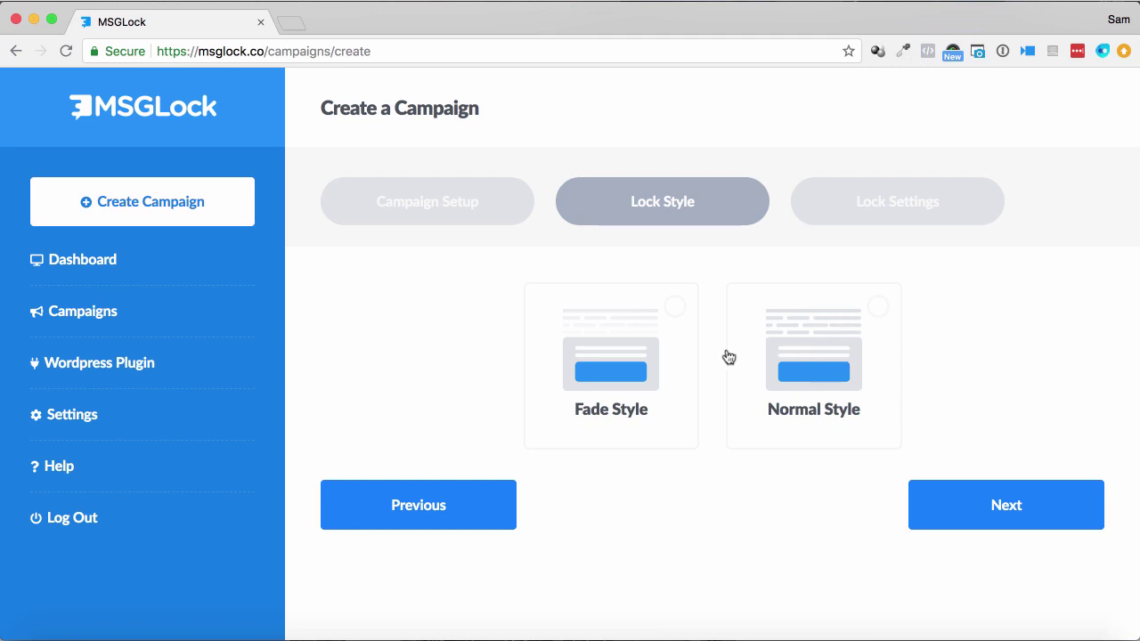
{"action": "left_click", "coordinate": [667, 315]}
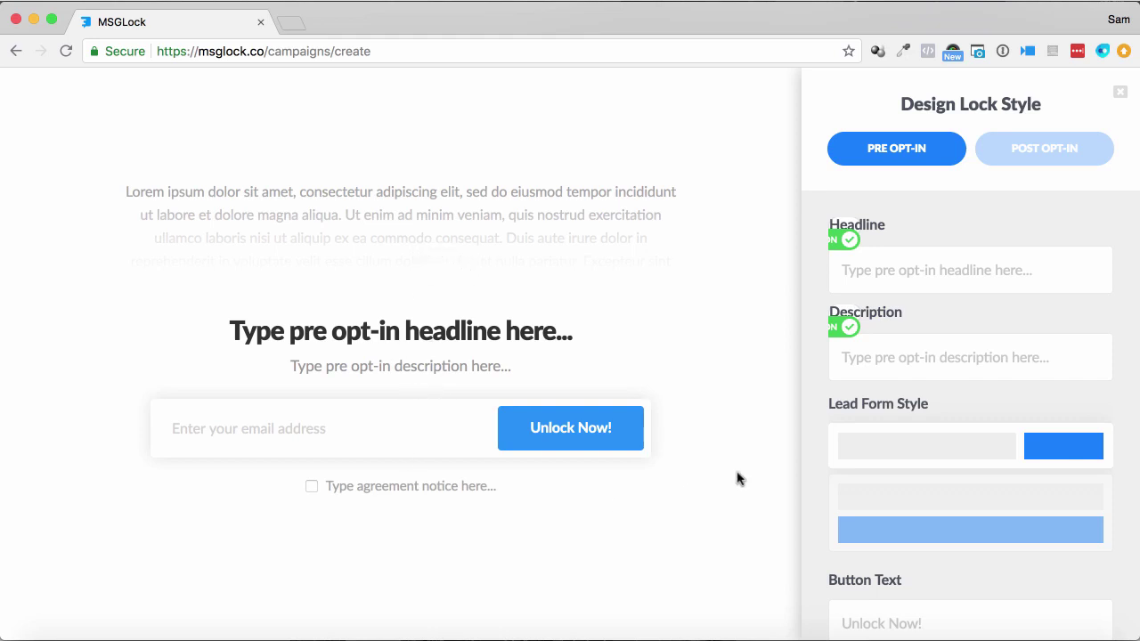
{"action": "left_click", "coordinate": [933, 271]}
{"action": "type", "text": "To  headline here..."}
{"action": "key", "text": "super+a"}
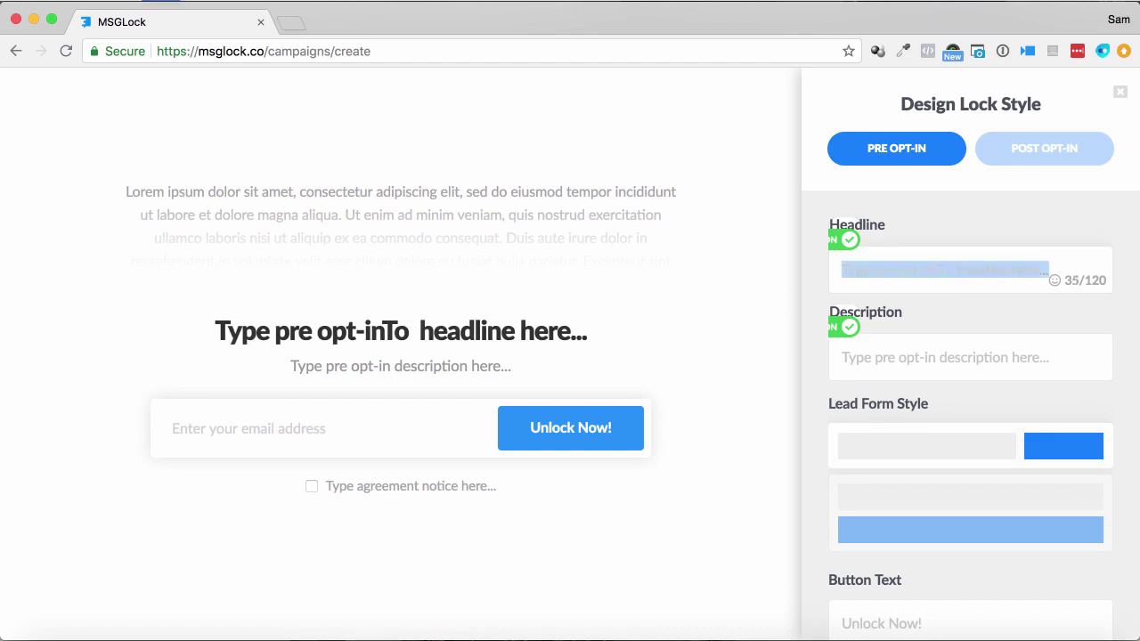
{"action": "type", "text": "To fin"}
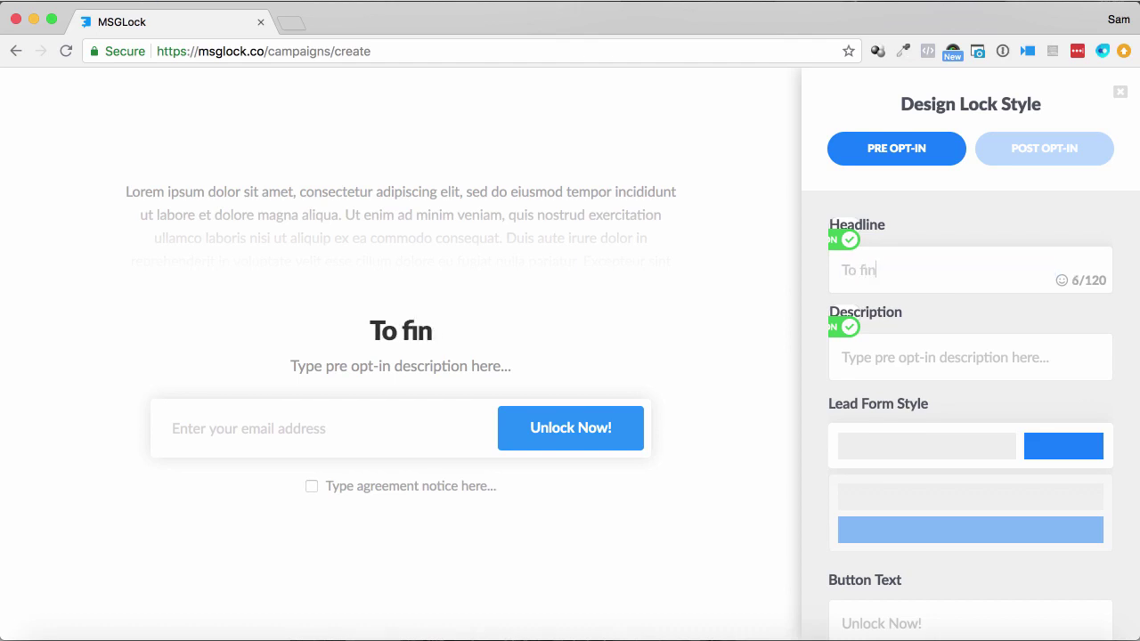
{"action": "type", "text": "d out what h"}
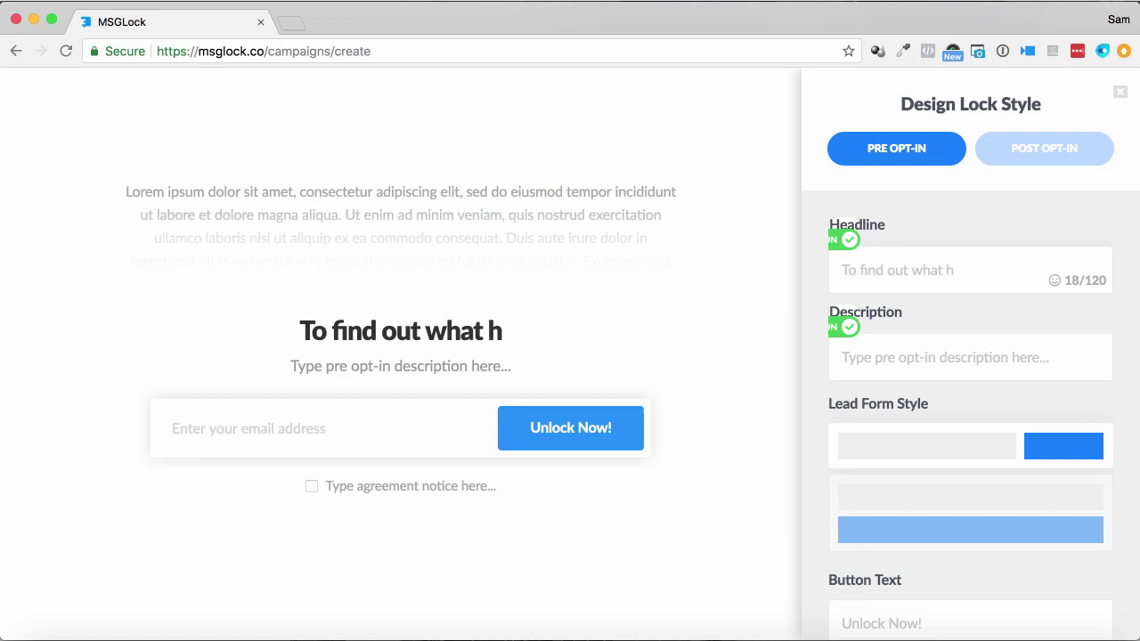
{"action": "type", "text": "appens nex"}
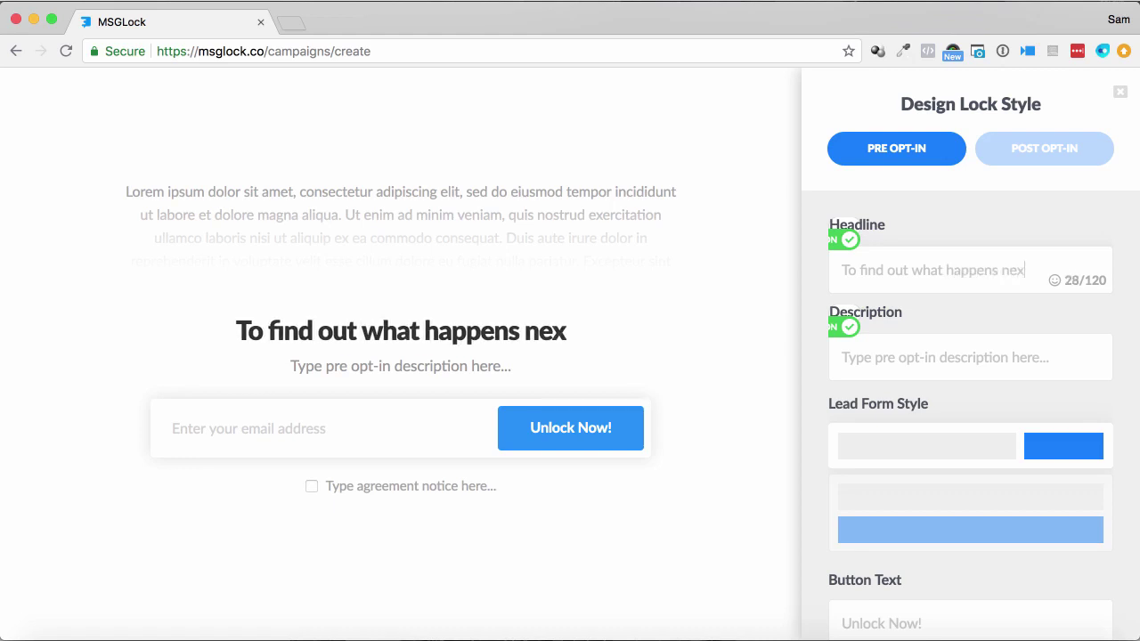
{"action": "type", "text": "t"}
Step: Set the pre opt-in description to "Sign up to get access"
{"action": "left_click", "coordinate": [948, 353]}
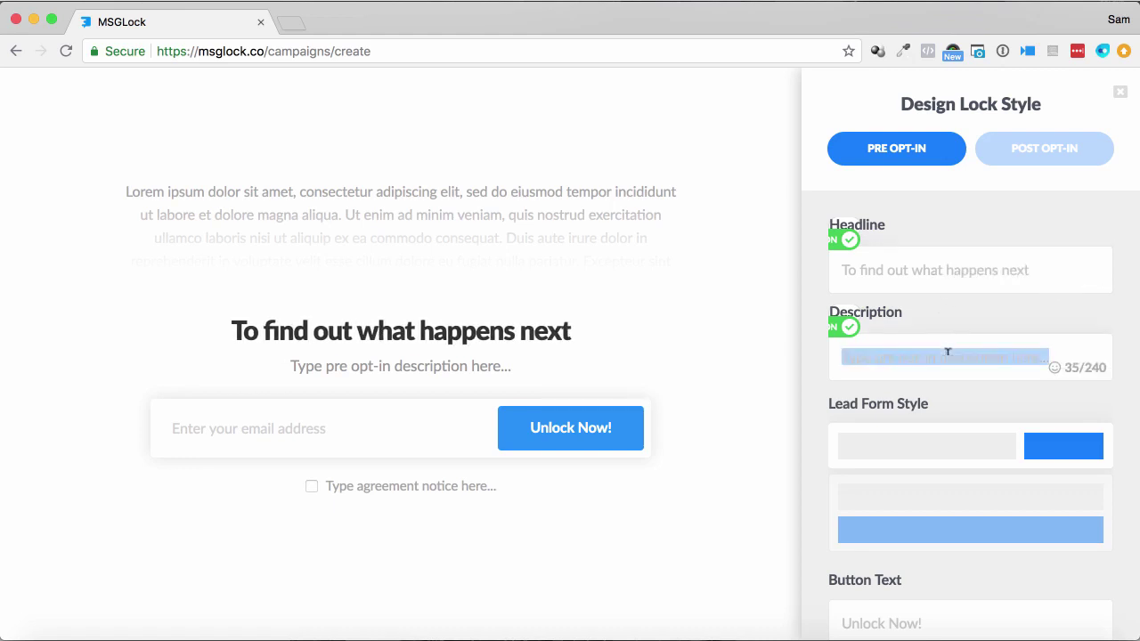
{"action": "type", "text": "Sign up to"}
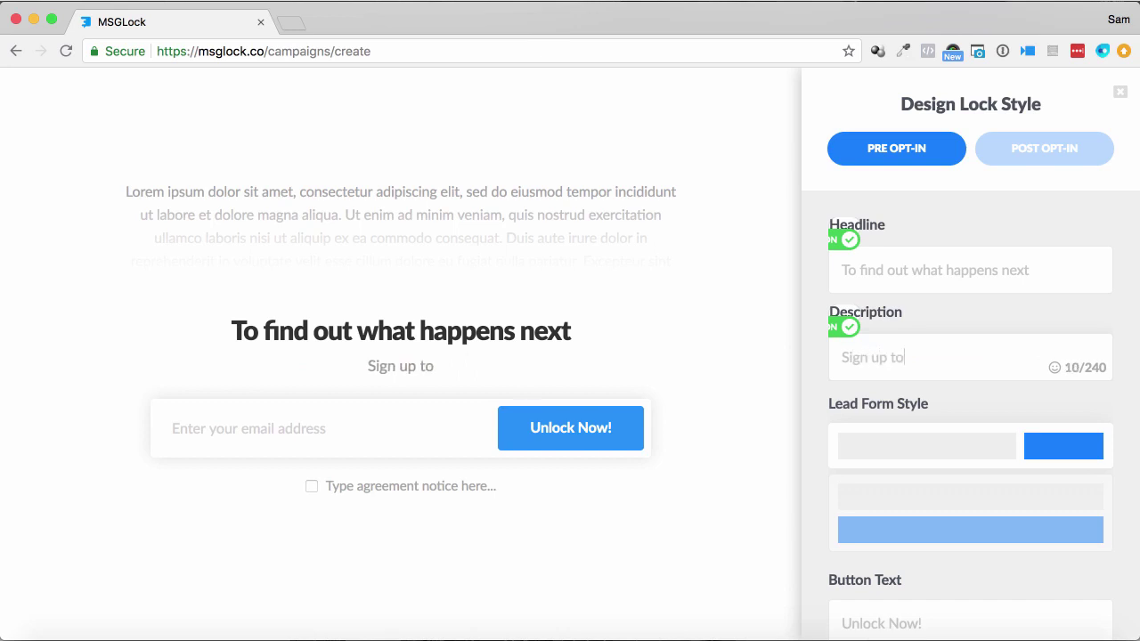
{"action": "type", "text": " get access"}
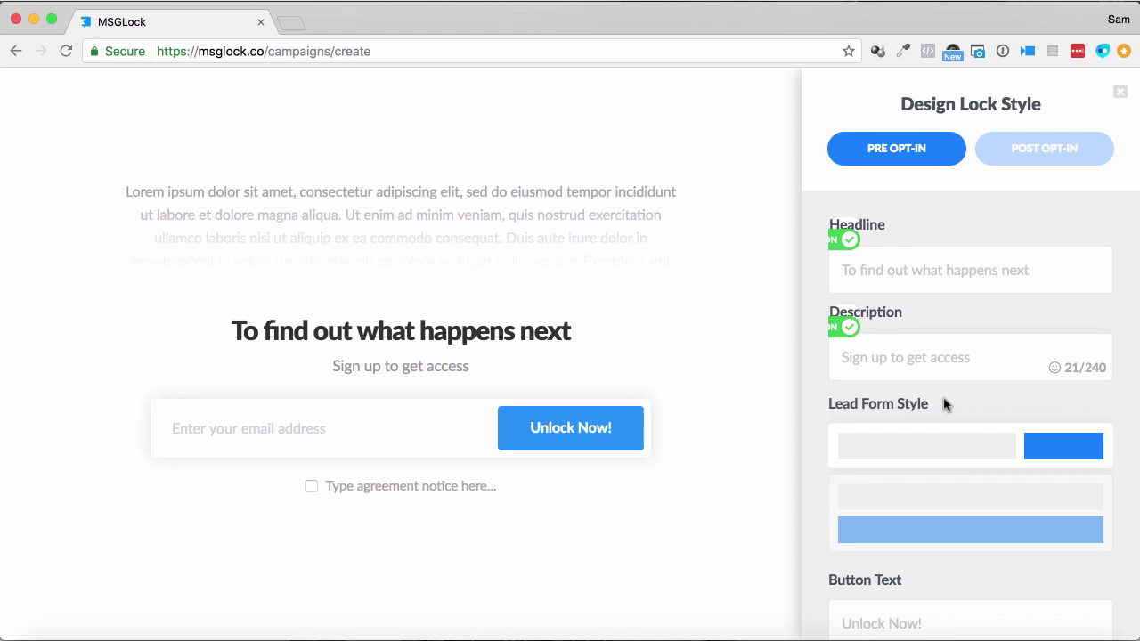
Step: Replace the agreement notice with "You consent to us sending marketing messages, you may opt out at any time."
{"action": "scroll", "coordinate": [965, 457], "scroll_direction": "down", "scroll_amount": 4}
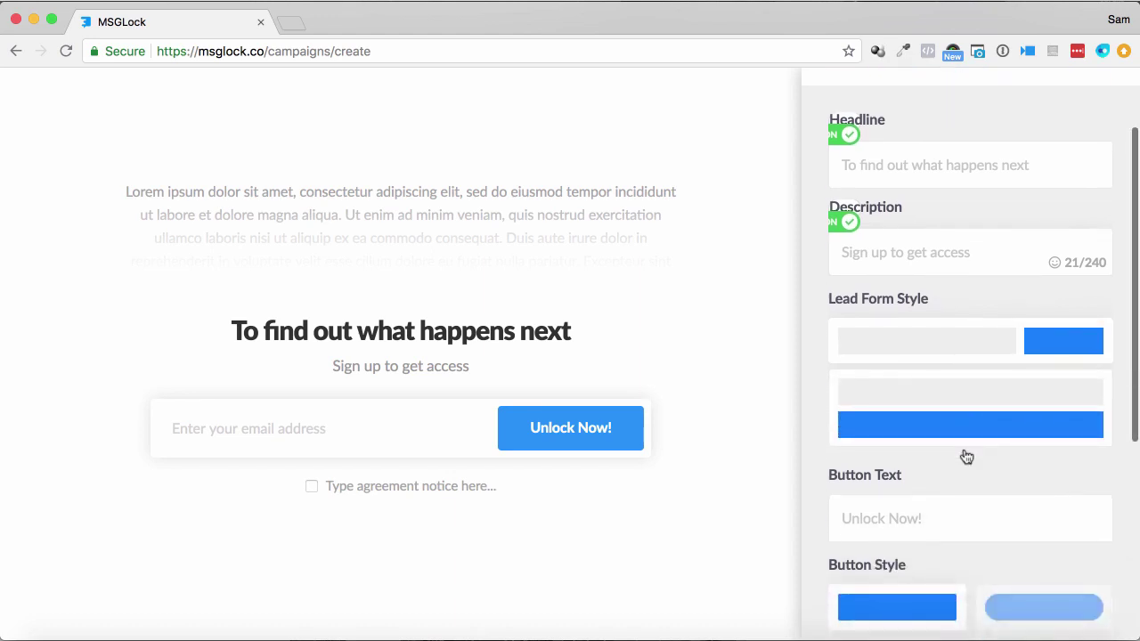
{"action": "scroll", "coordinate": [886, 454], "scroll_direction": "down", "scroll_amount": 5}
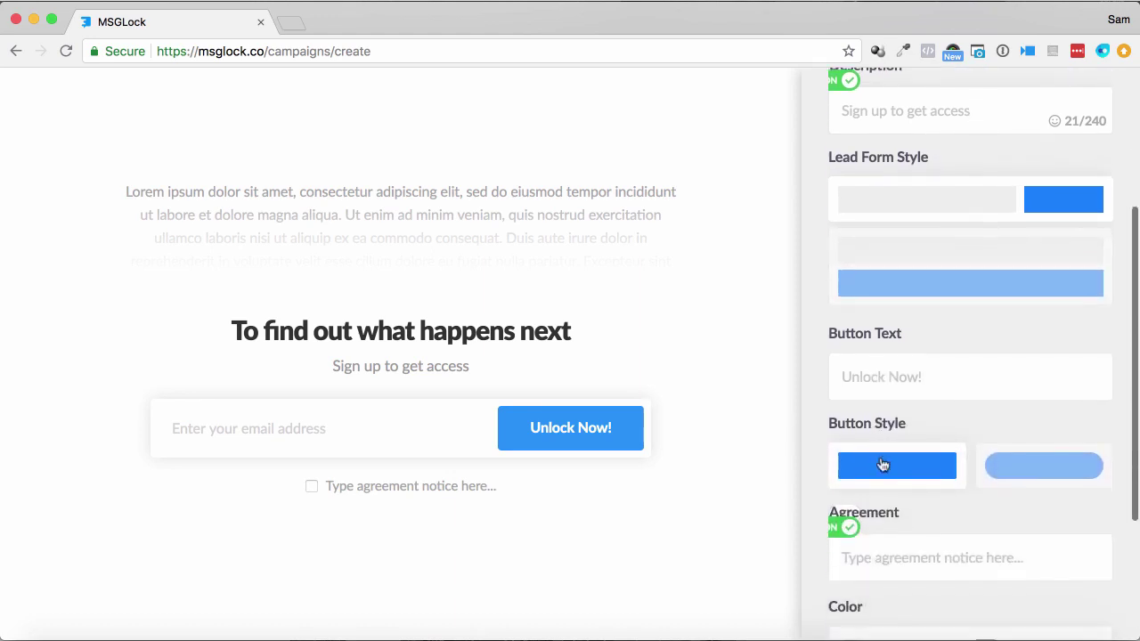
{"action": "left_click", "coordinate": [952, 476]}
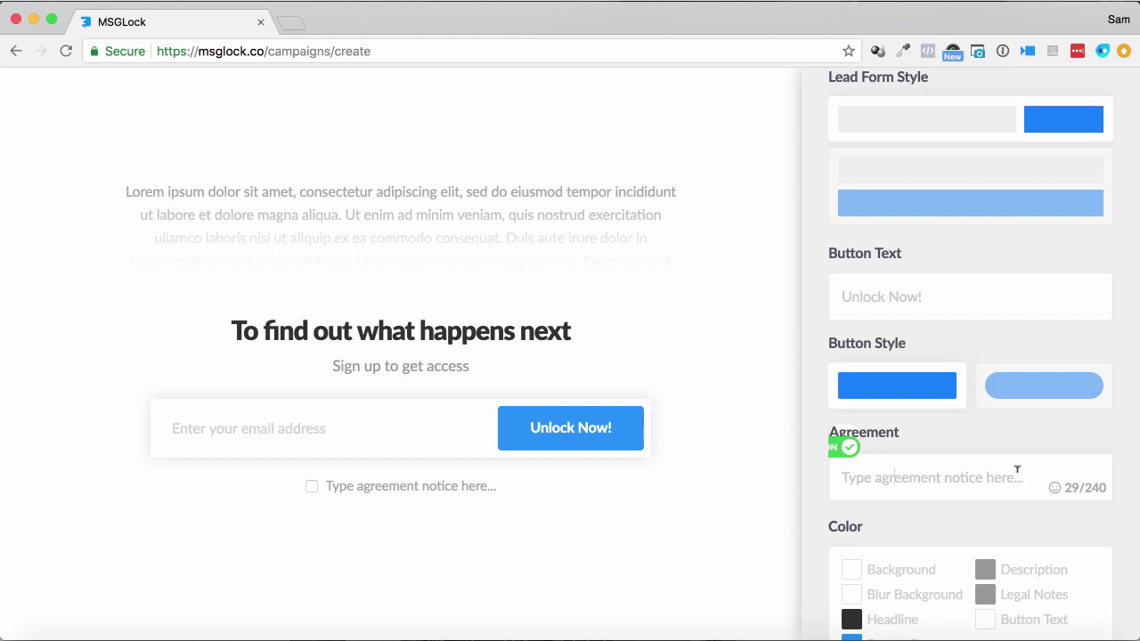
{"action": "left_click_drag", "start_coordinate": [1026, 474], "coordinate": [830, 477]}
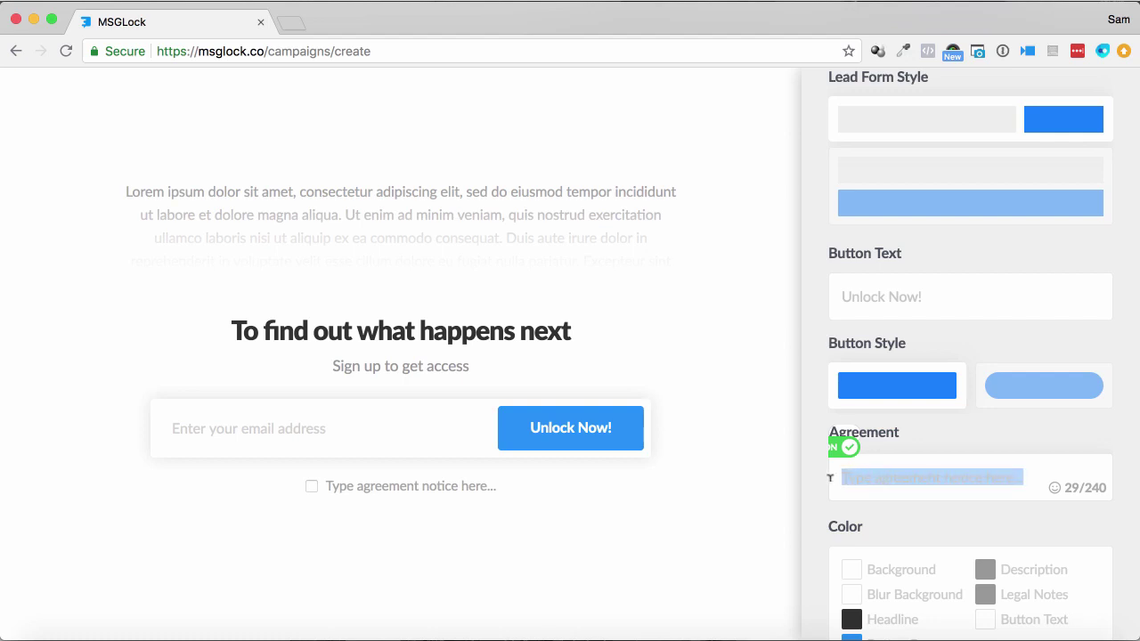
{"action": "type", "text": "You cont"}
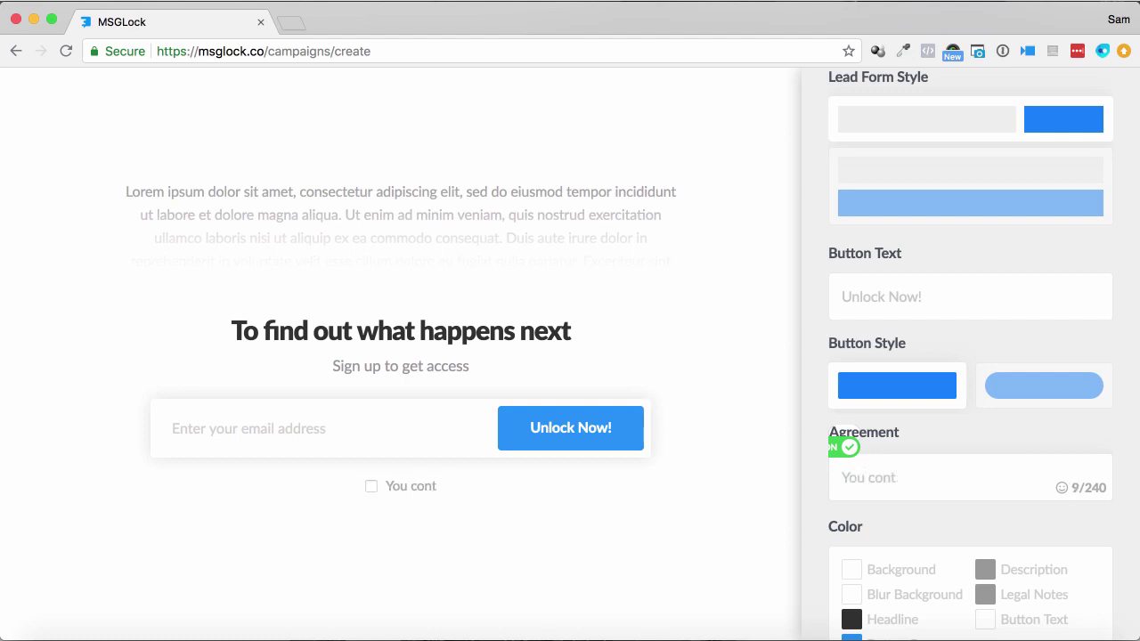
{"action": "key", "text": "BackSpace"}
{"action": "type", "text": "sent to us se"}
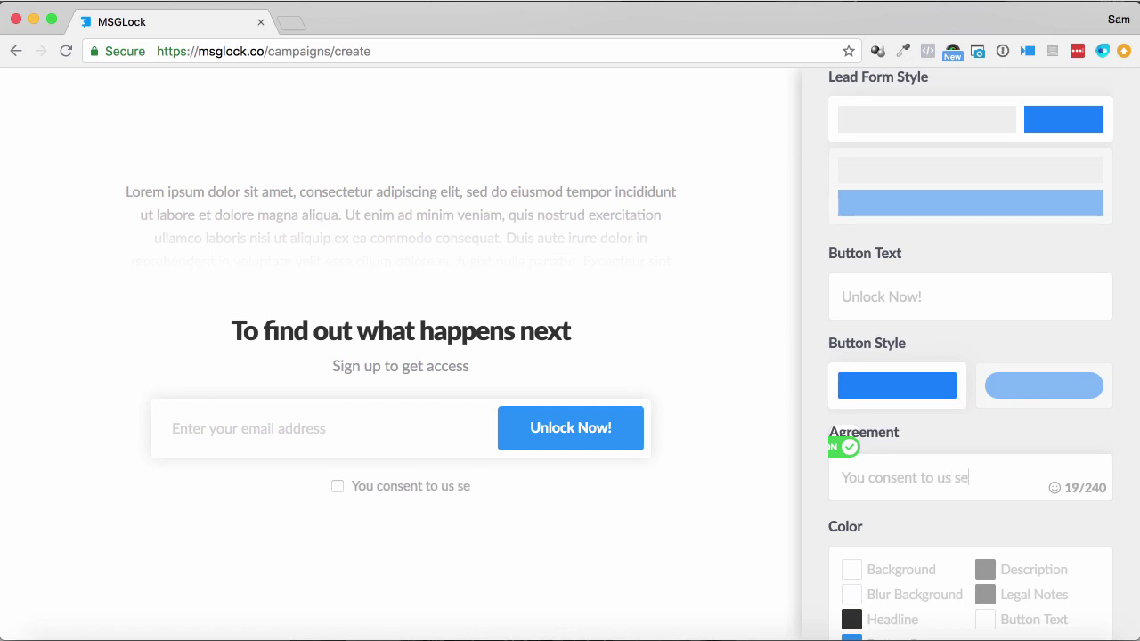
{"action": "type", "text": "nding marketing mes"}
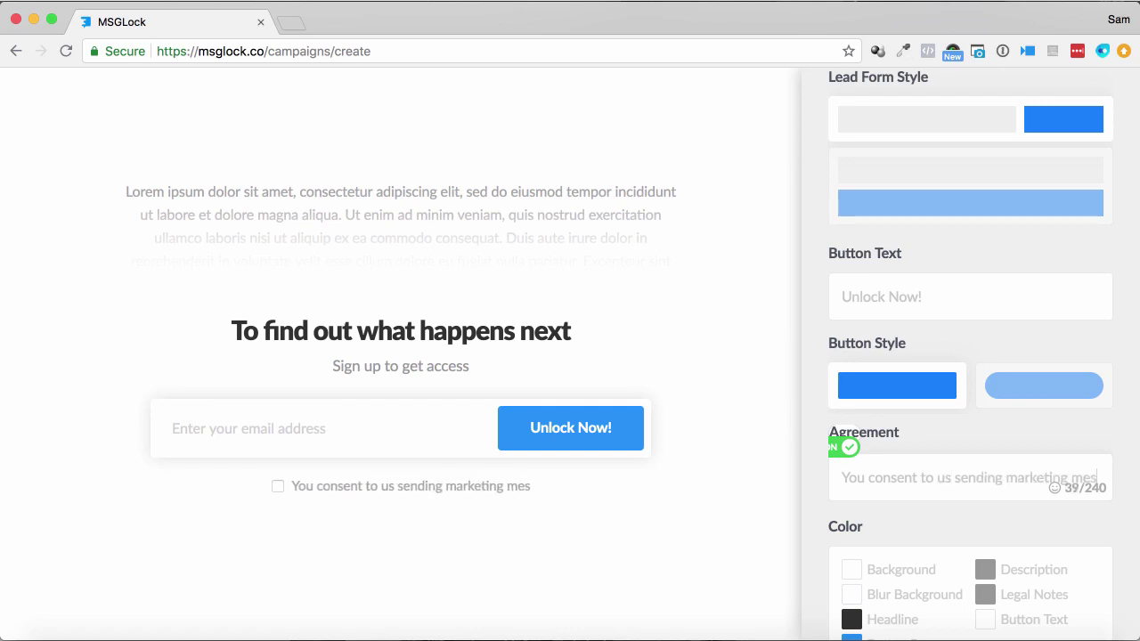
{"action": "type", "text": "sages, y"}
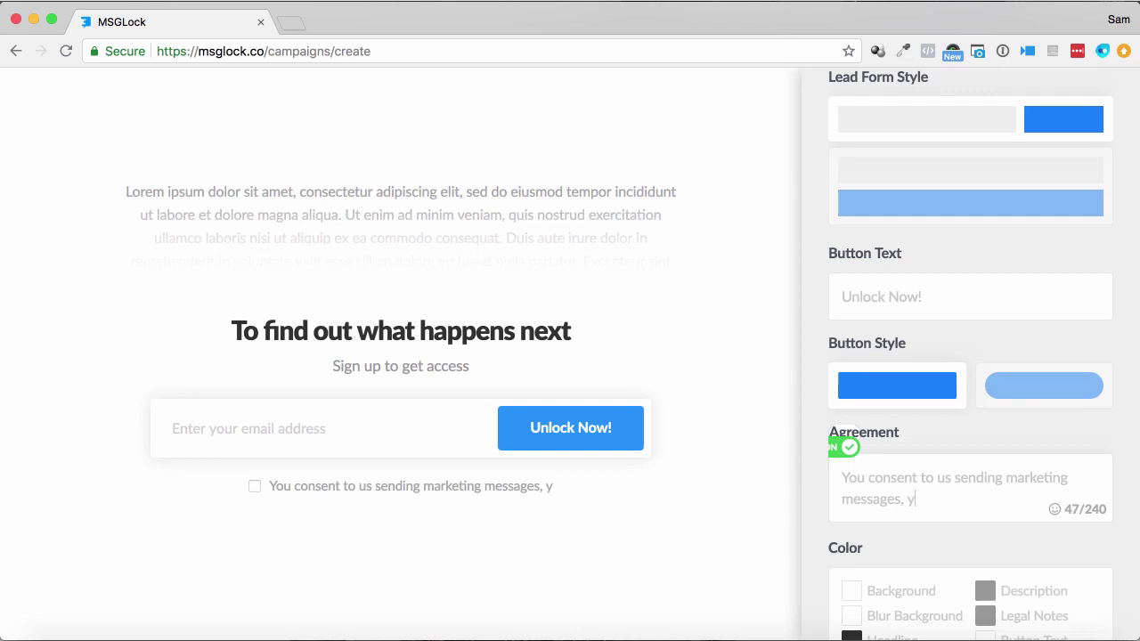
{"action": "type", "text": "ou may opt out "}
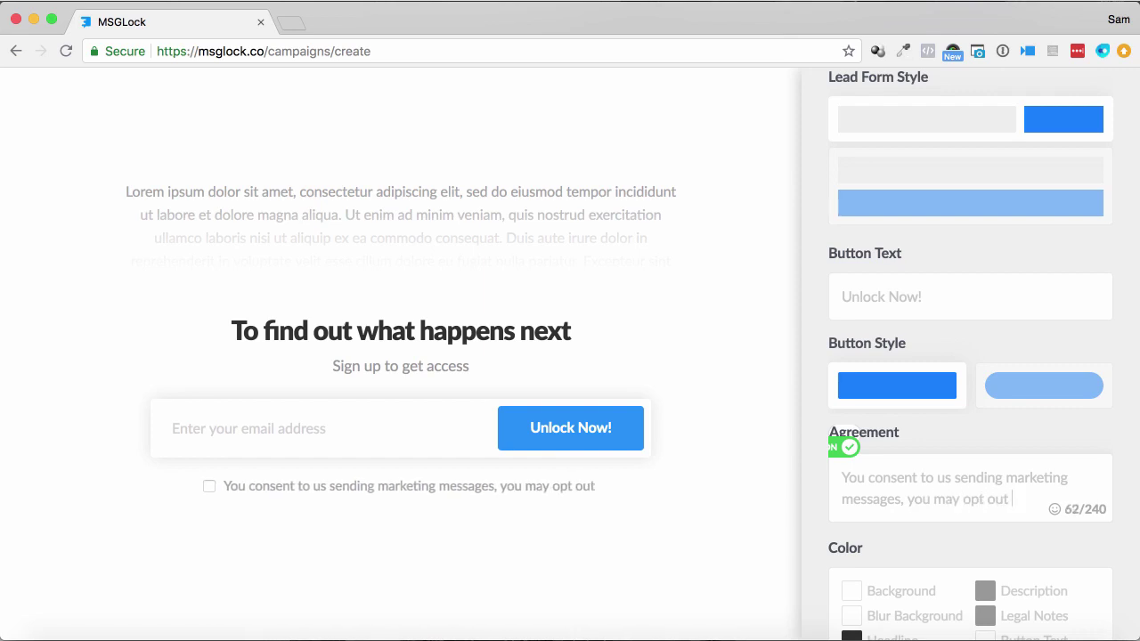
{"action": "type", "text": "at any time."}
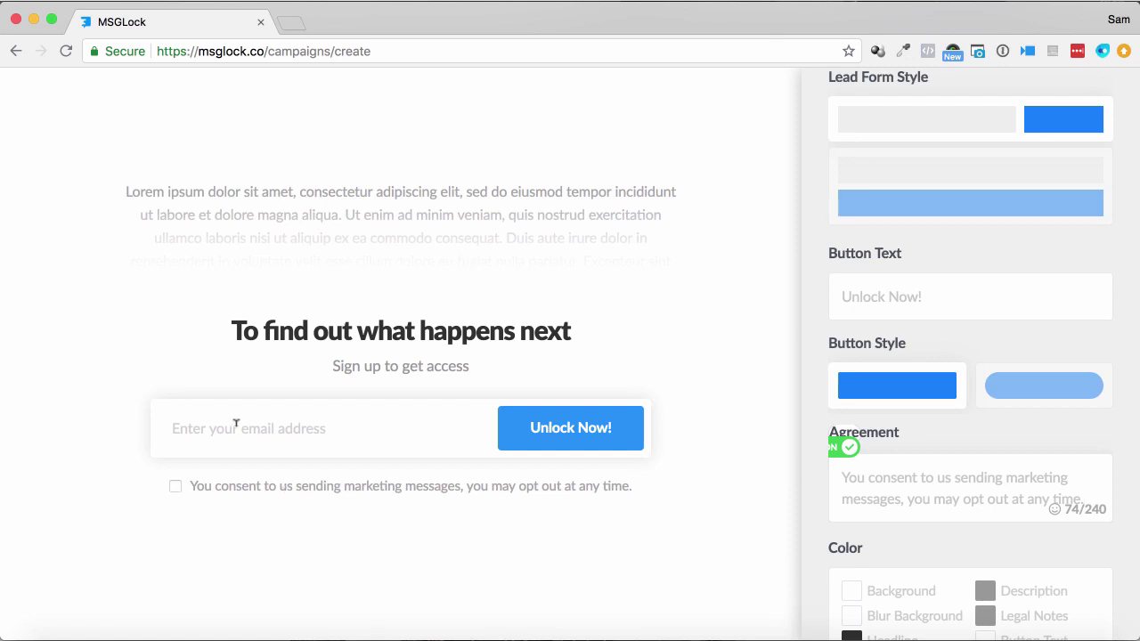
Step: Change the unlock button's background color to pink and leave the lock design
{"action": "scroll", "coordinate": [827, 499], "scroll_direction": "down", "scroll_amount": 3}
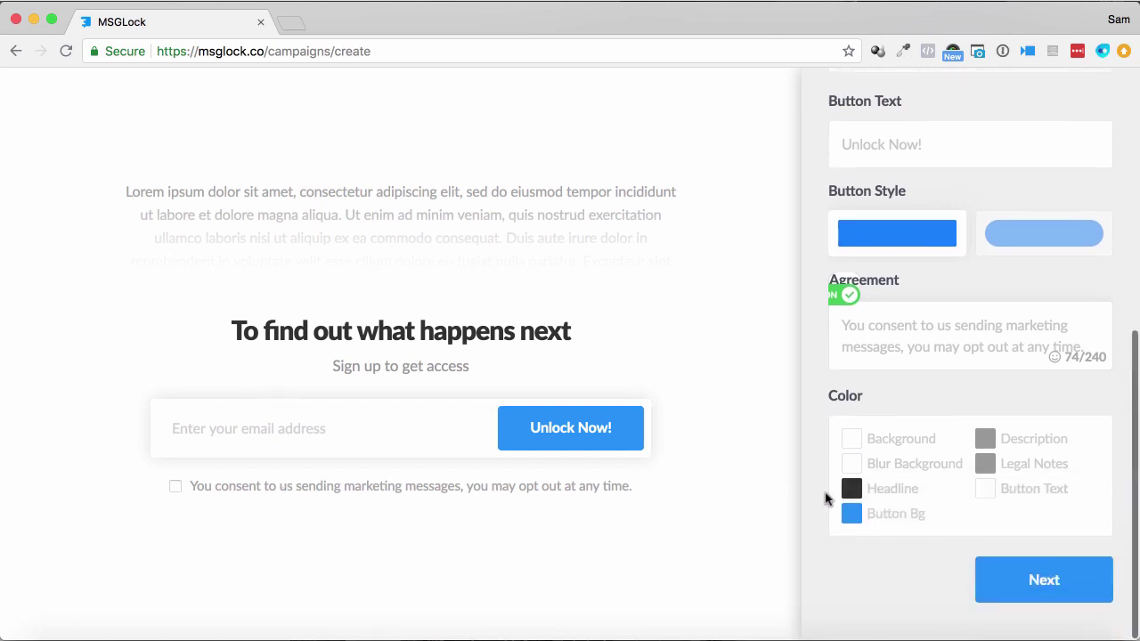
{"action": "left_click", "coordinate": [851, 516]}
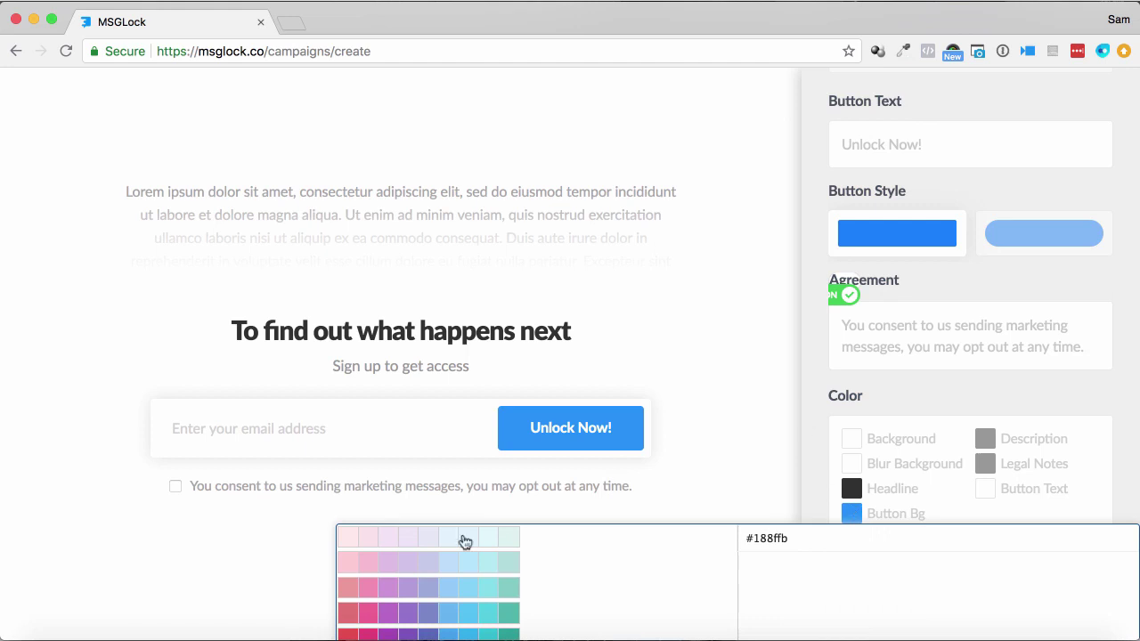
{"action": "left_click", "coordinate": [372, 595]}
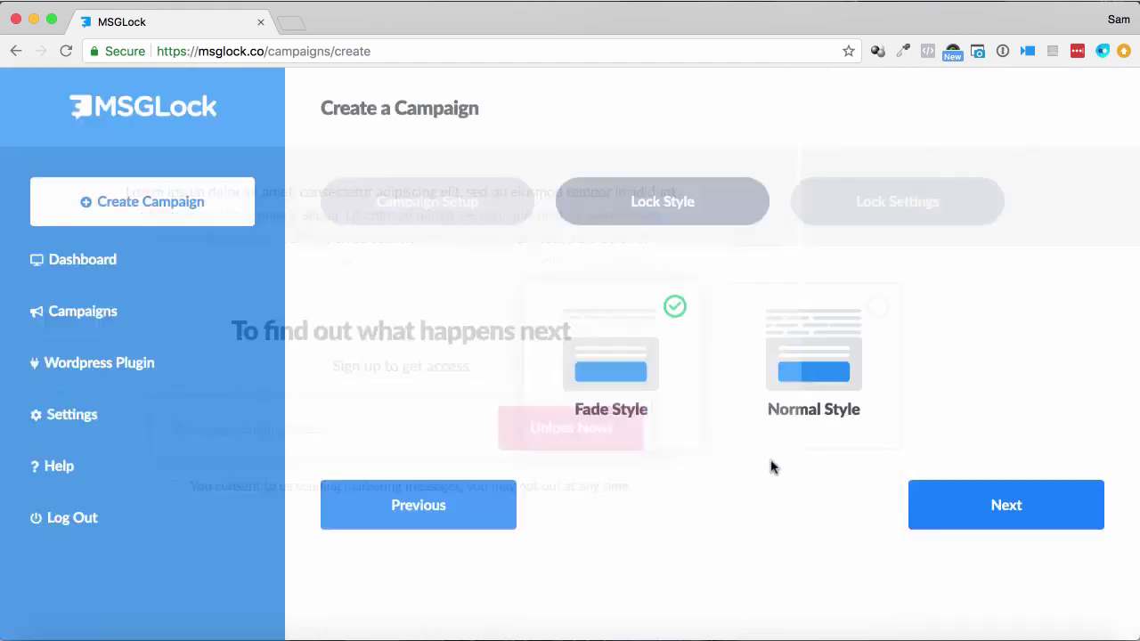
Step: Advance the campaign to the Lock Settings stage and return to the Lock Style stage
{"action": "left_click", "coordinate": [959, 498]}
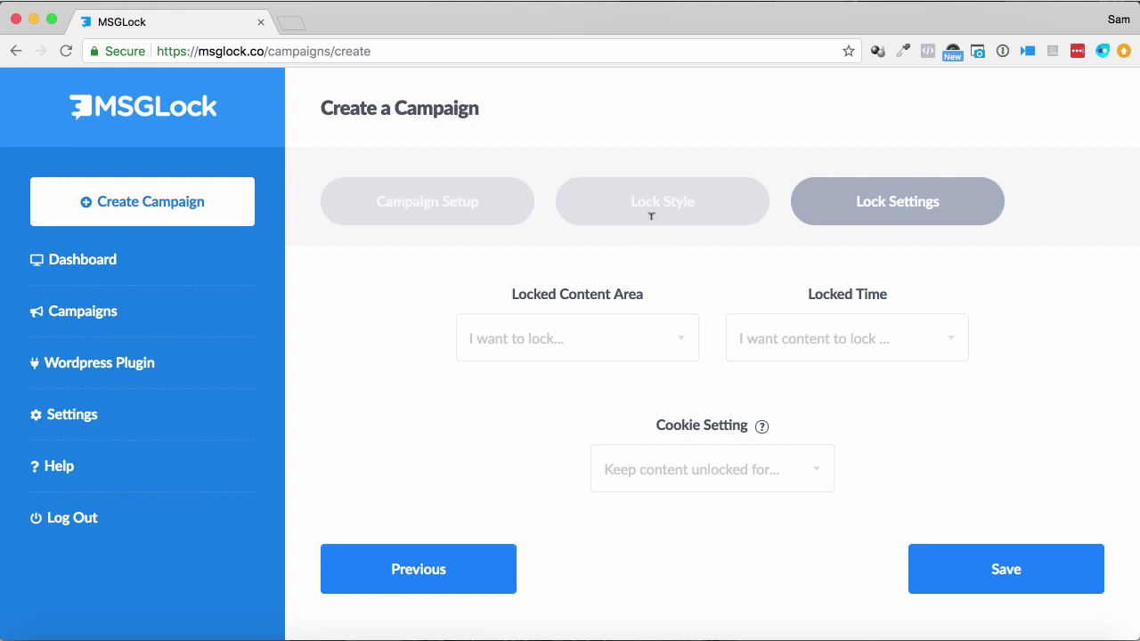
{"action": "left_click", "coordinate": [408, 568]}
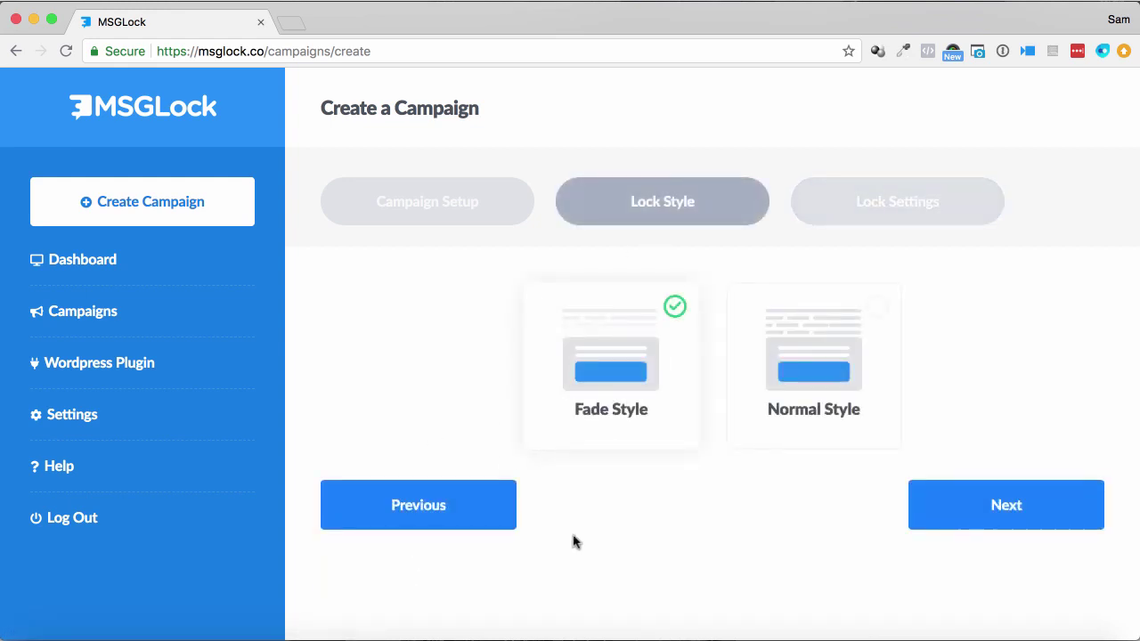
Step: Reopen the Fade Style design and set its post opt-in headline to "Thank you!"
{"action": "left_click", "coordinate": [651, 356]}
{"action": "scroll", "coordinate": [898, 459], "scroll_direction": "down", "scroll_amount": 8}
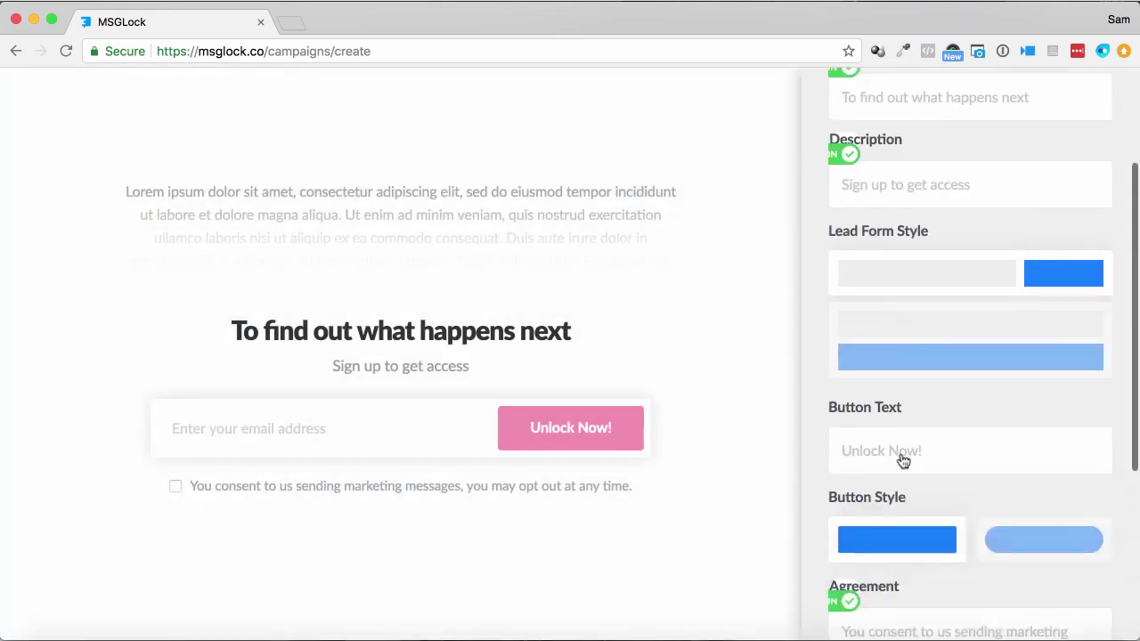
{"action": "scroll", "coordinate": [917, 481], "scroll_direction": "down", "scroll_amount": 1}
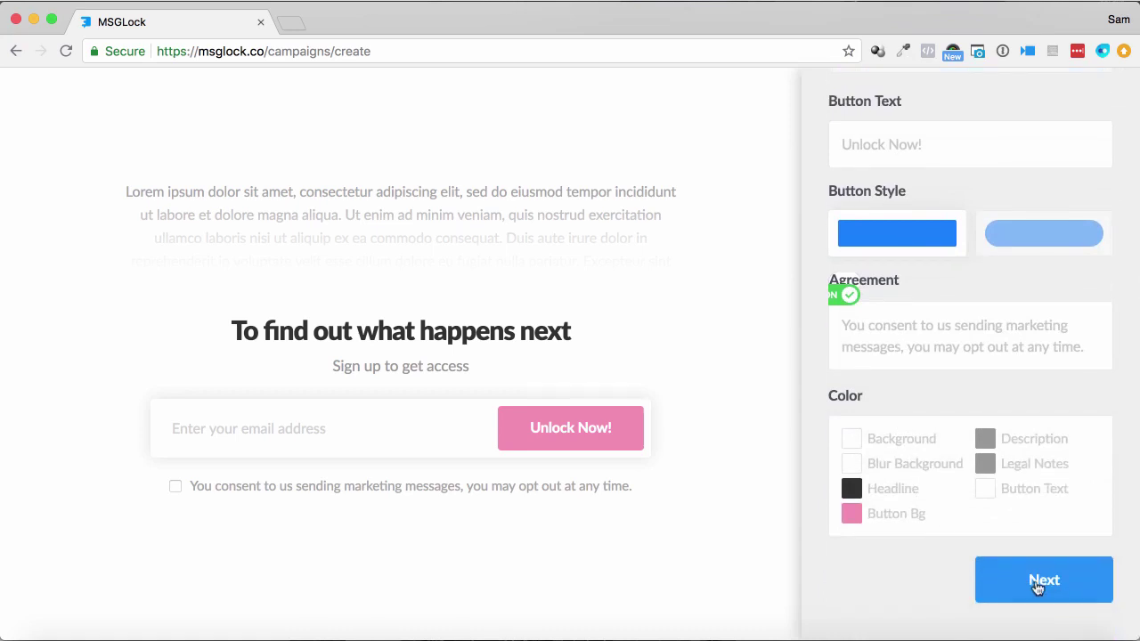
{"action": "left_click", "coordinate": [1038, 585]}
{"action": "scroll", "coordinate": [811, 472], "scroll_direction": "up", "scroll_amount": 1}
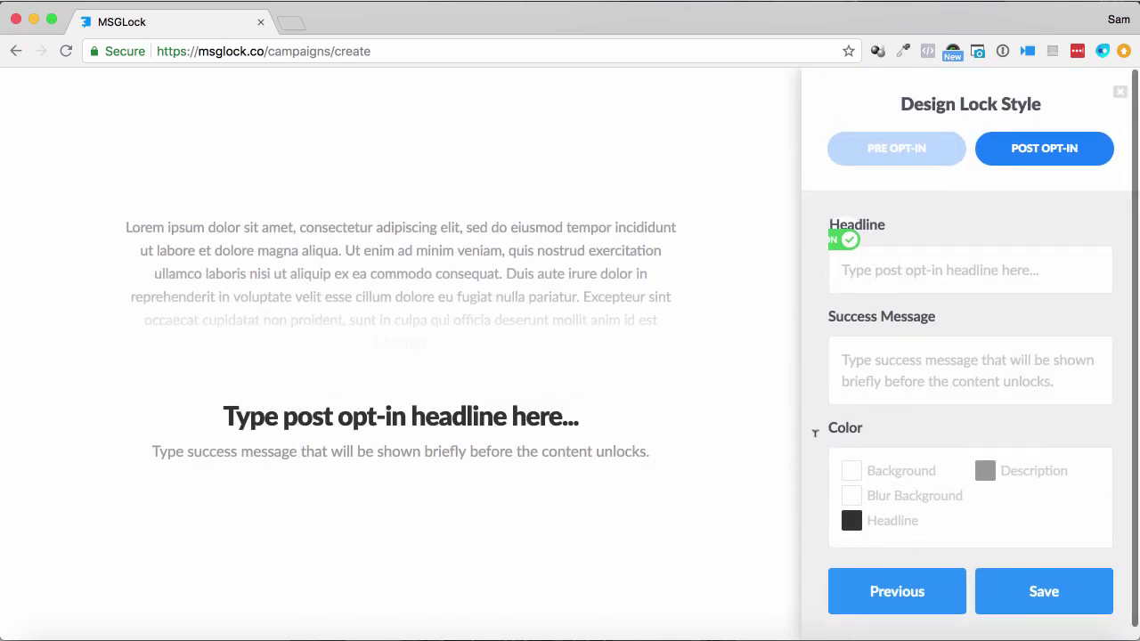
{"action": "left_click", "coordinate": [1009, 266]}
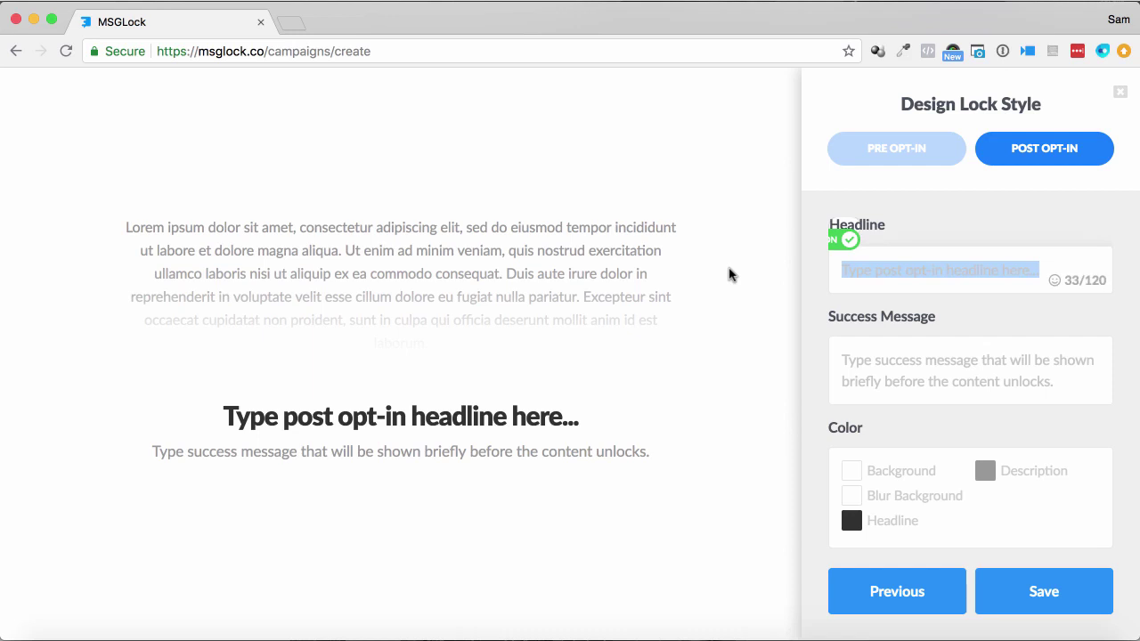
{"action": "type", "text": "Thank you!"}
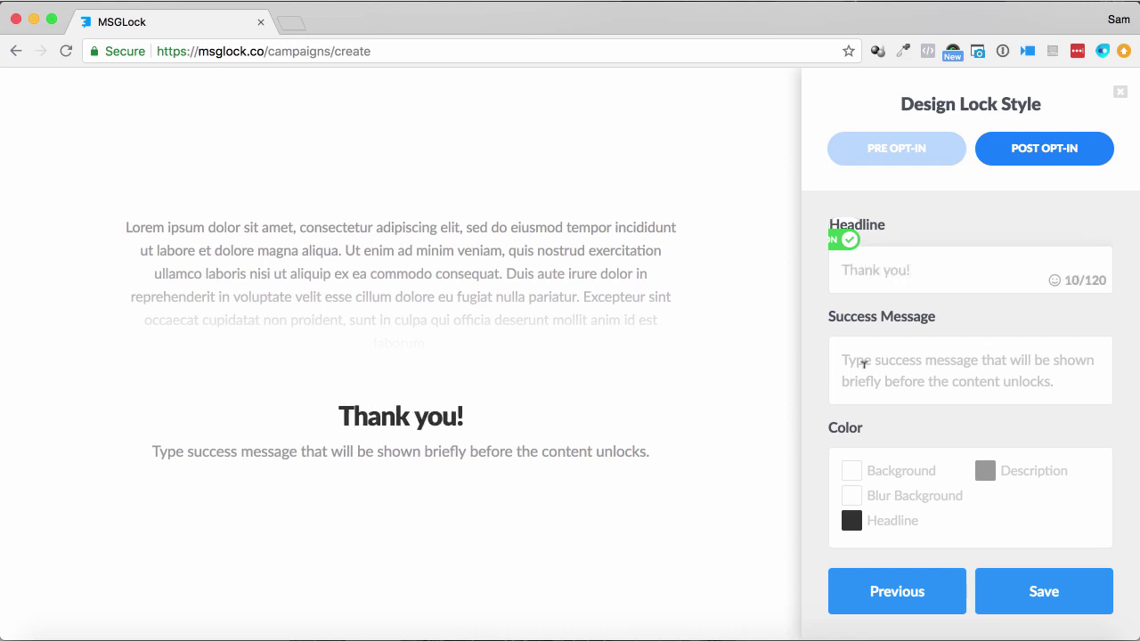
Step: Set the post opt-in success message to "Your content will show in 2-3 seconds" and save the lock design
{"action": "left_click", "coordinate": [862, 361]}
{"action": "type", "text": "Your "}
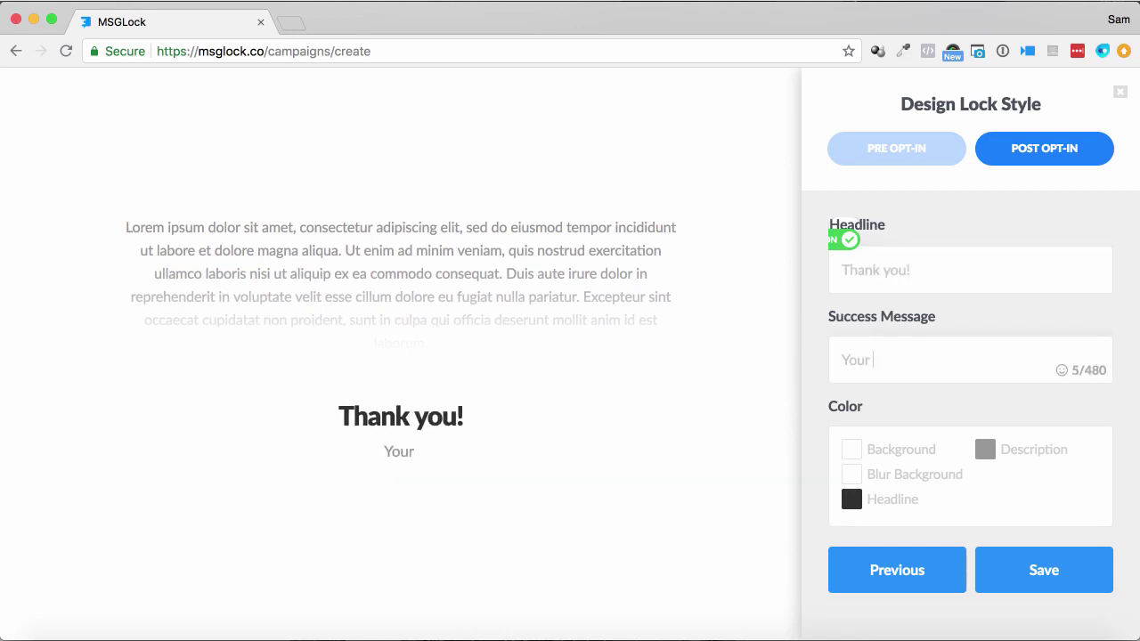
{"action": "type", "text": "content will show "}
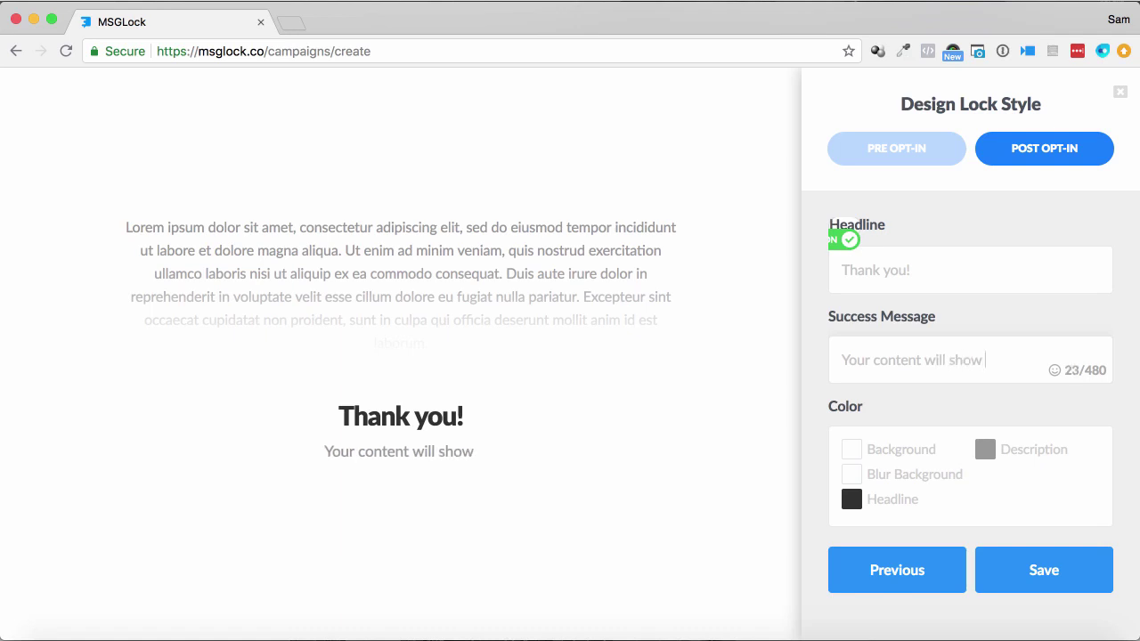
{"action": "type", "text": "in 2-3 seconds"}
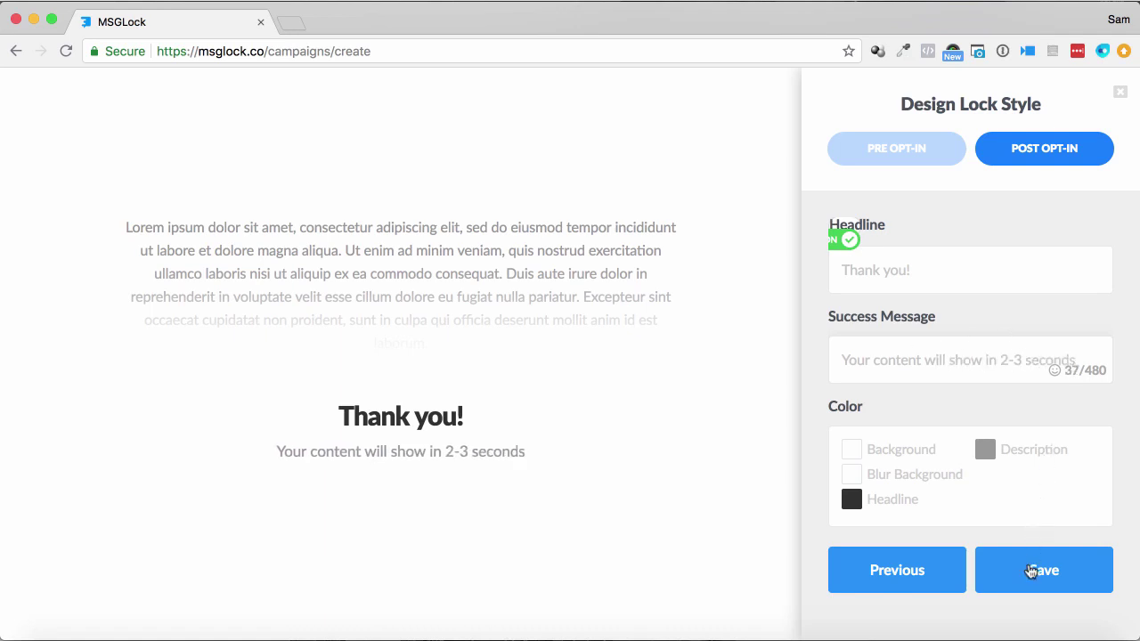
{"action": "left_click", "coordinate": [1027, 568]}
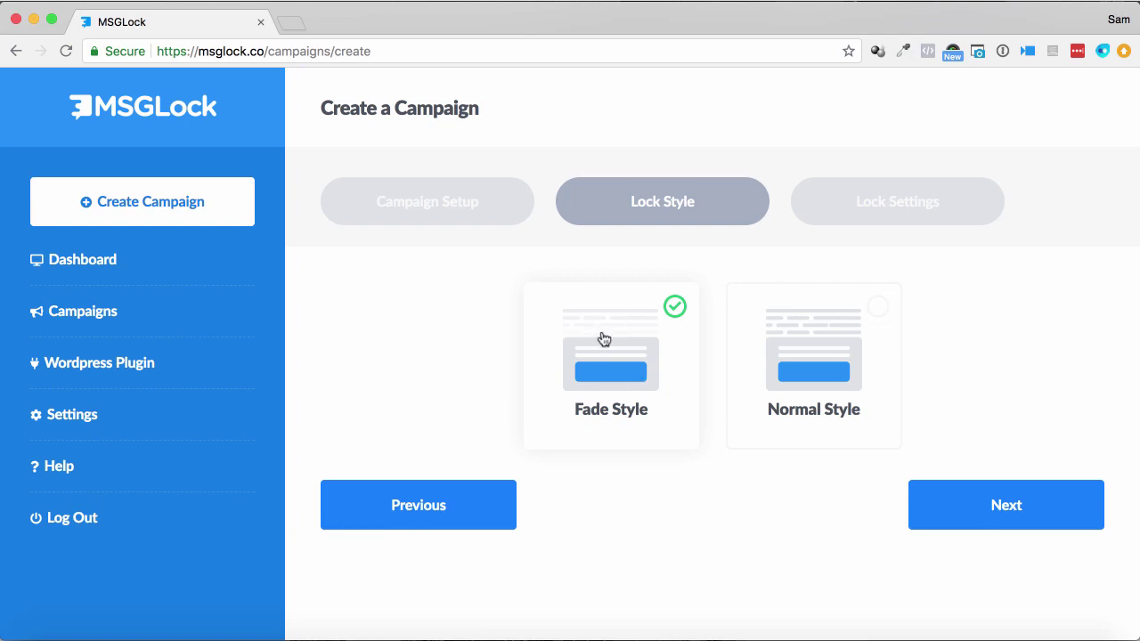
Step: In the Lock Settings stage, set the locked content area to Selected Content and the locked time to When a User Scrolls
{"action": "left_click", "coordinate": [989, 522]}
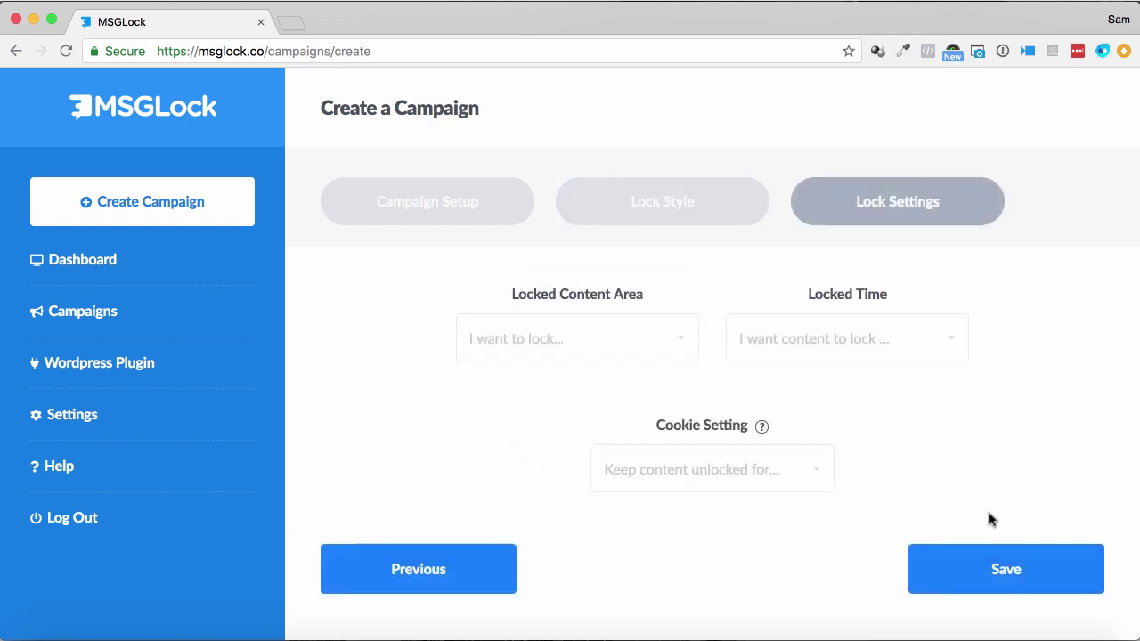
{"action": "left_click", "coordinate": [618, 337]}
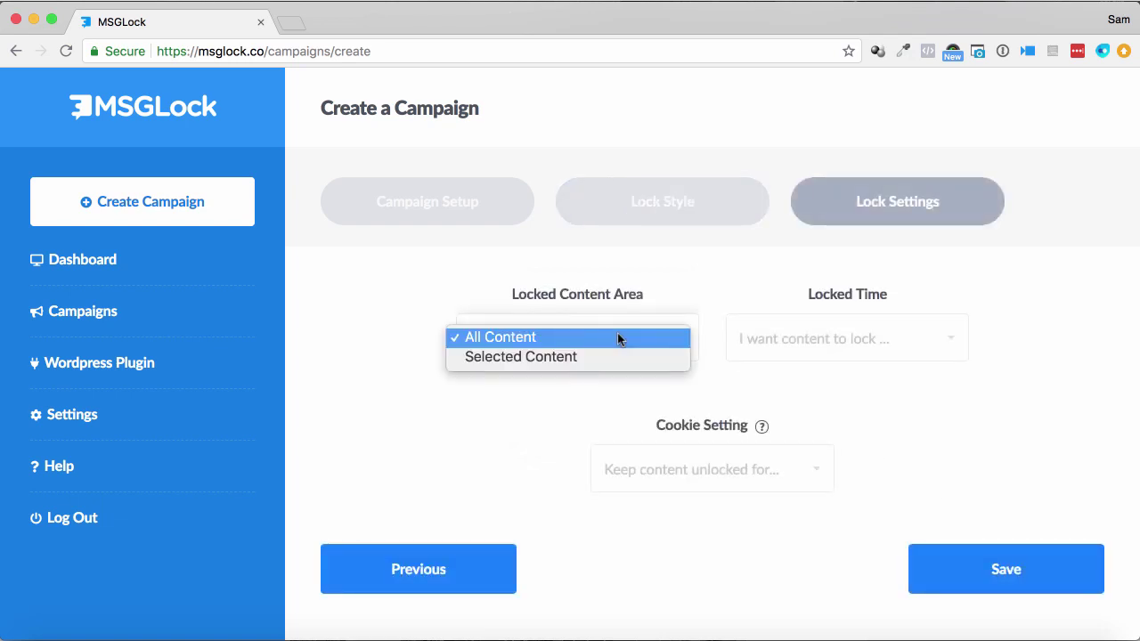
{"action": "left_click", "coordinate": [549, 358]}
{"action": "left_click", "coordinate": [809, 337]}
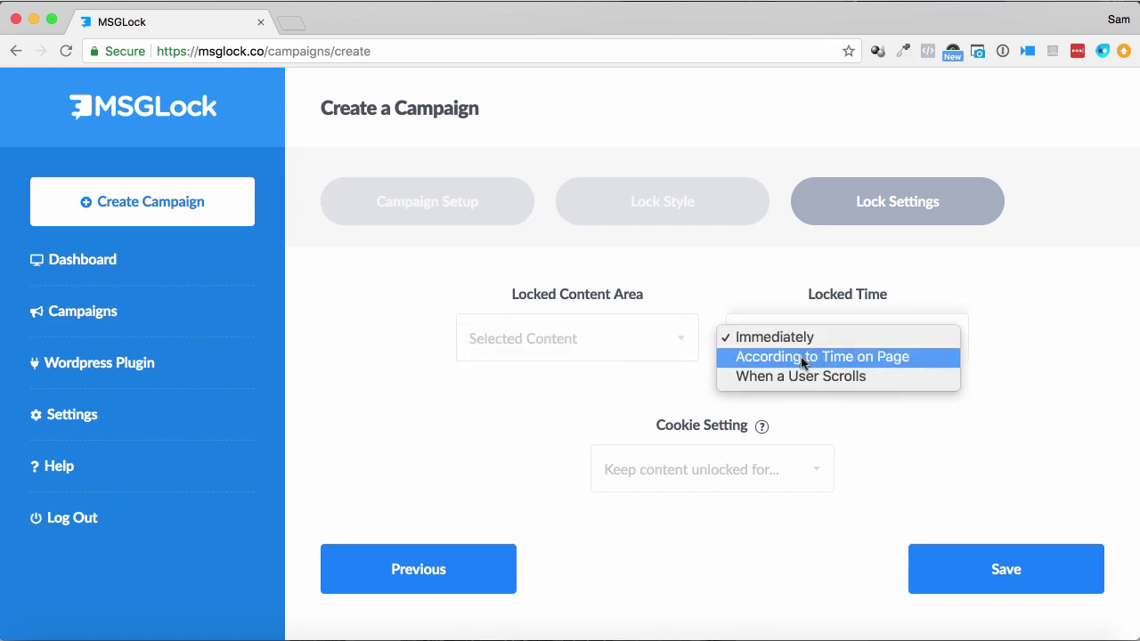
{"action": "left_click", "coordinate": [804, 376]}
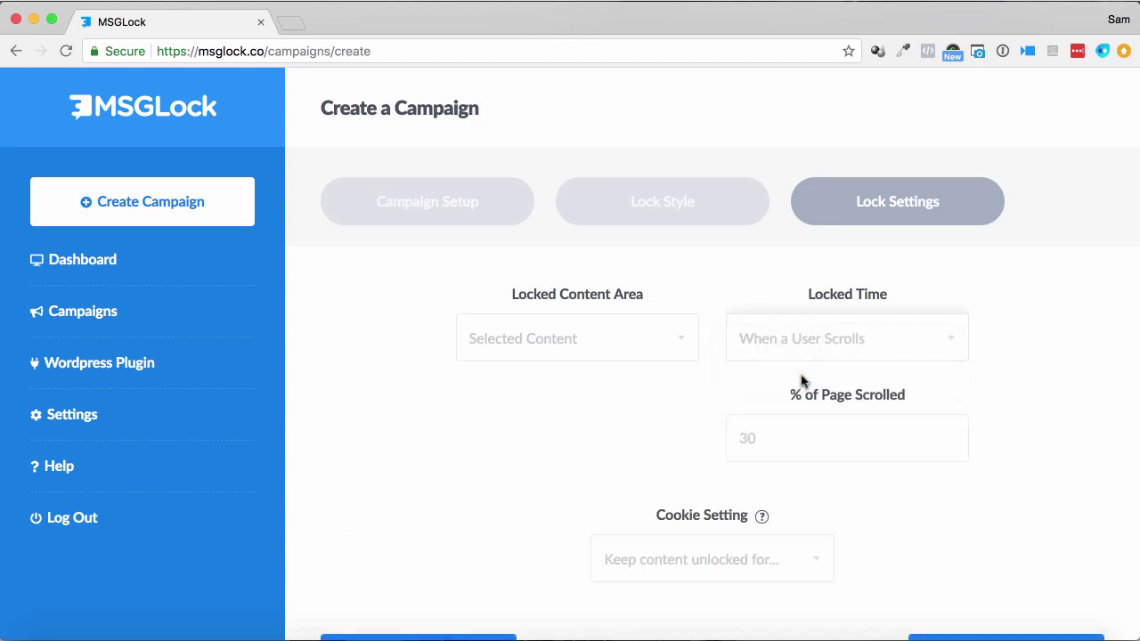
Step: Set the percentage of page scrolled before the content locks to 50
{"action": "scroll", "coordinate": [855, 432], "scroll_direction": "down", "scroll_amount": 2}
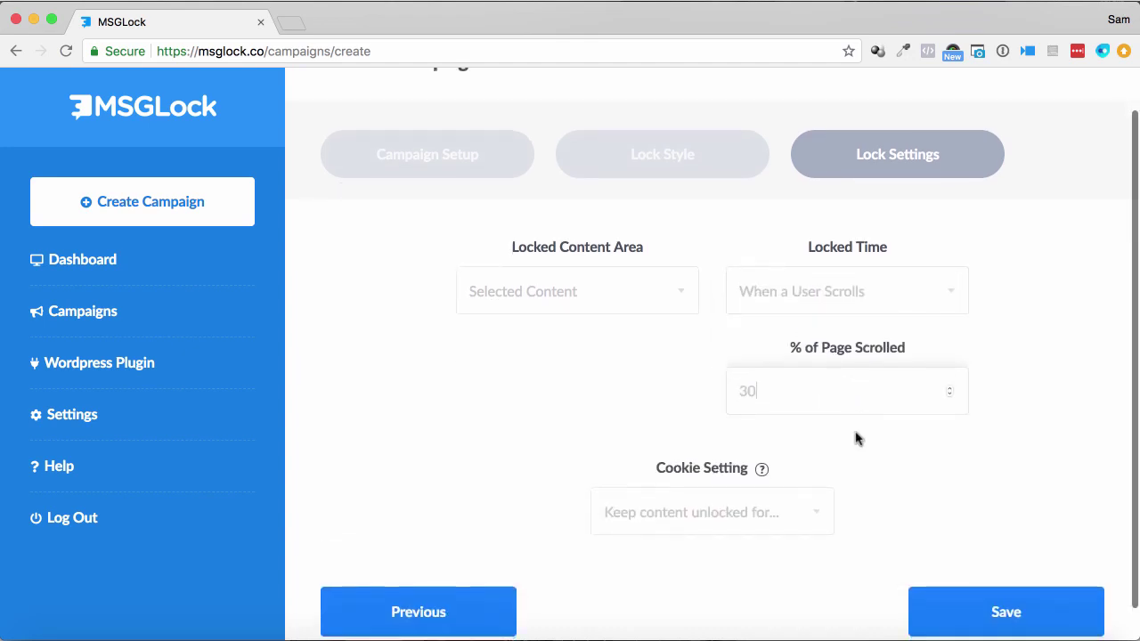
{"action": "left_click", "coordinate": [840, 403]}
{"action": "left_click_drag", "start_coordinate": [781, 392], "coordinate": [717, 402]}
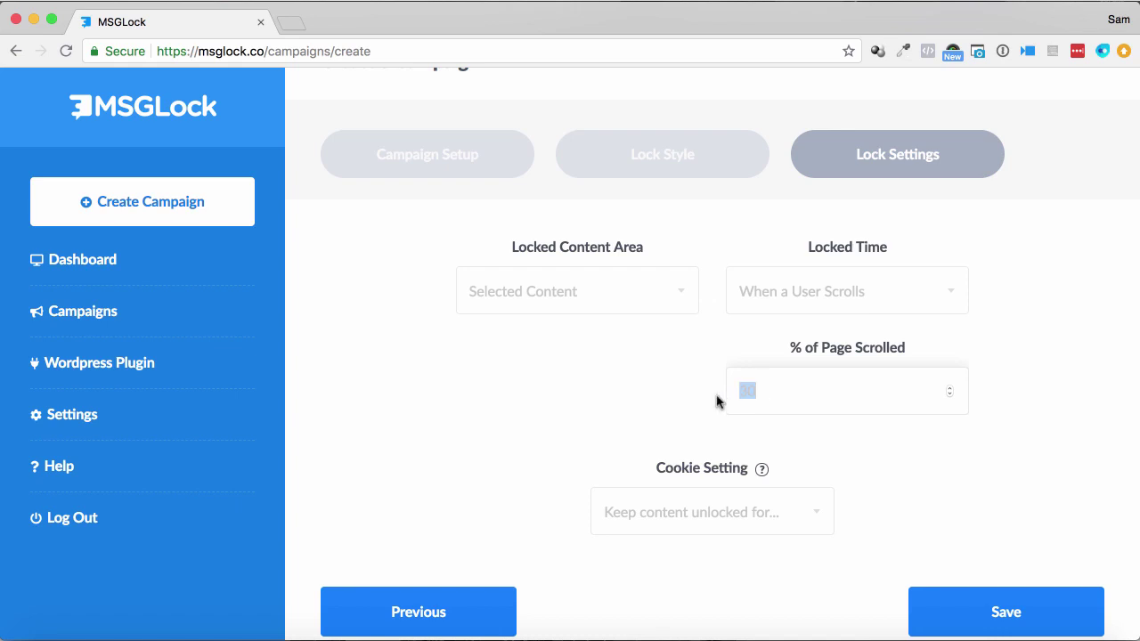
{"action": "type", "text": "50"}
Step: Set the cookie setting to A certain period of time and save the campaign
{"action": "left_click", "coordinate": [765, 527]}
{"action": "left_click", "coordinate": [758, 529]}
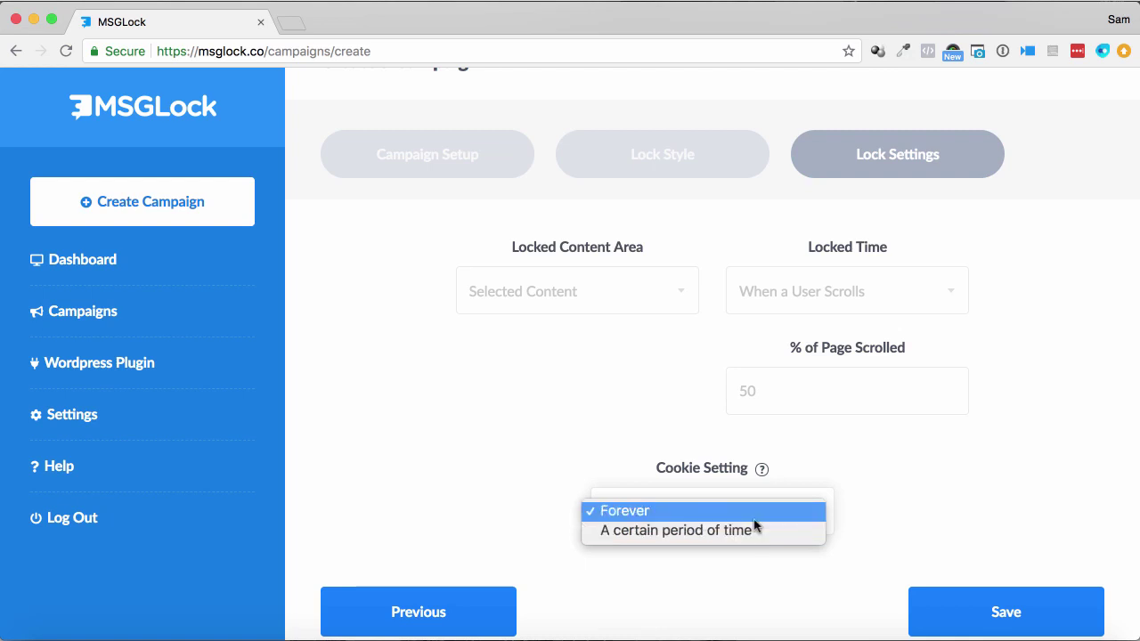
{"action": "left_click", "coordinate": [815, 527]}
{"action": "left_click", "coordinate": [730, 529]}
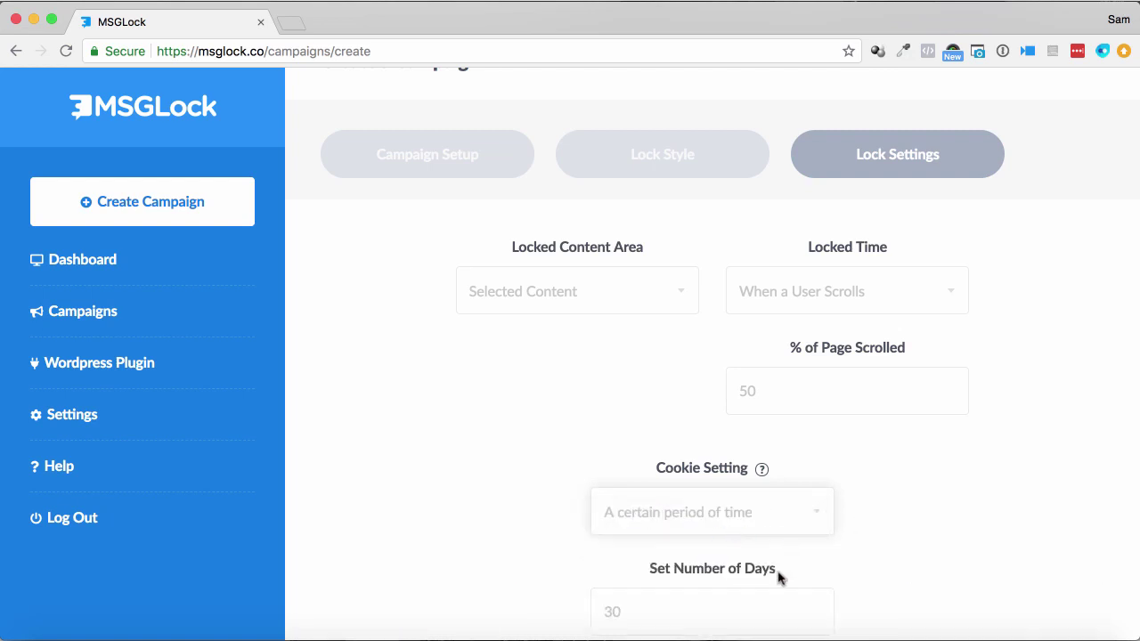
{"action": "scroll", "coordinate": [778, 577], "scroll_direction": "down", "scroll_amount": 3}
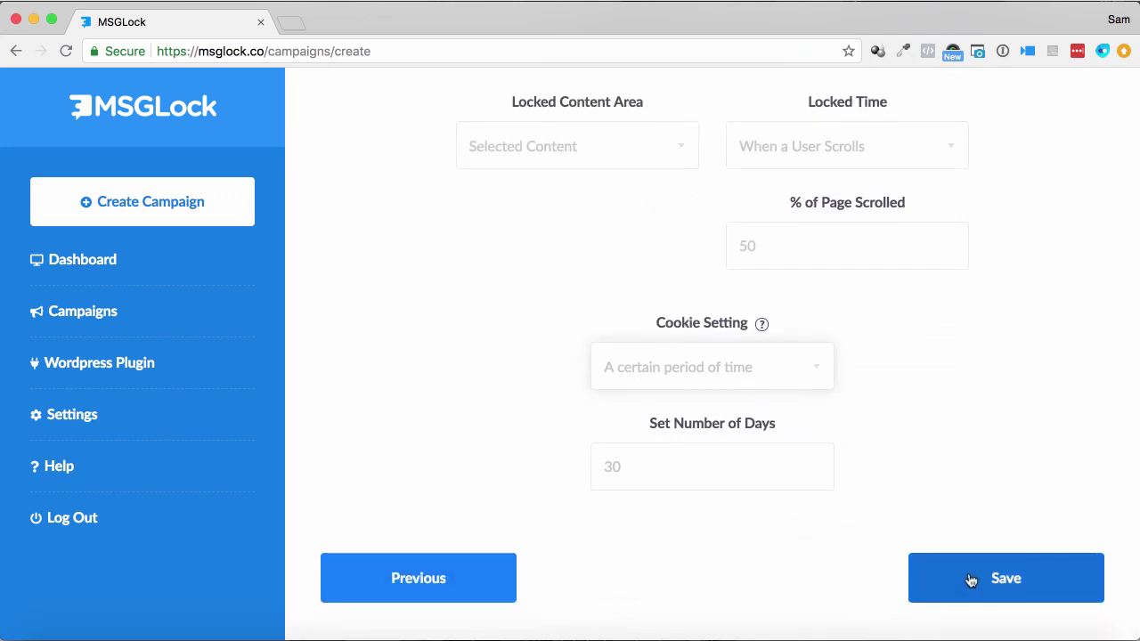
{"action": "left_click", "coordinate": [971, 581]}
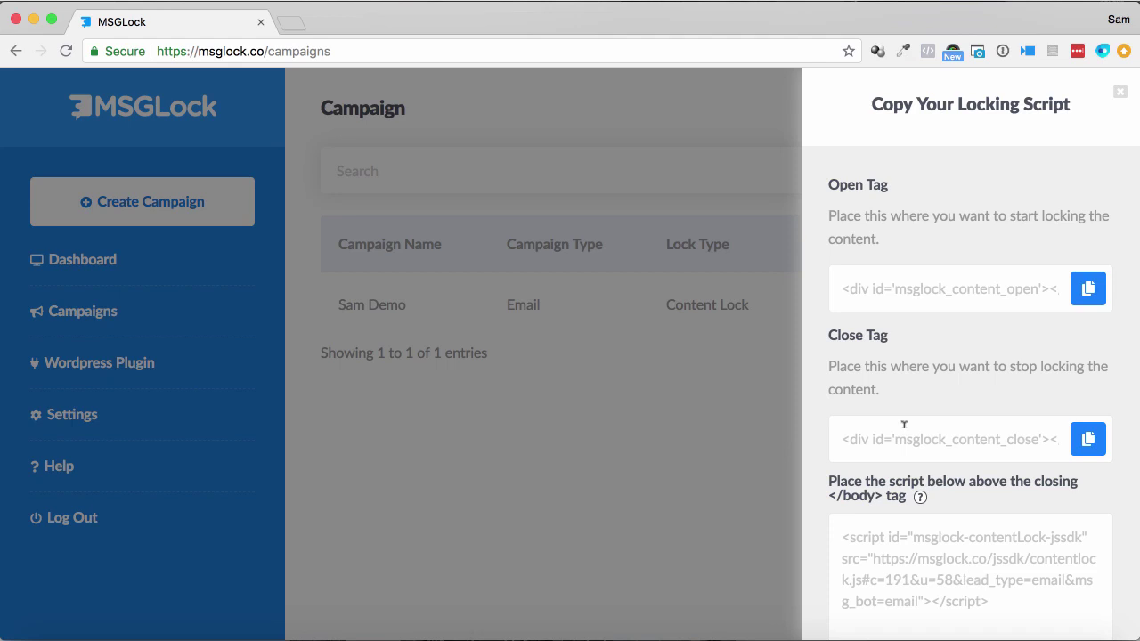
Step: Examine the campaign's open tag, close tag and body script, and close the locking script panel
{"action": "left_click", "coordinate": [905, 289]}
{"action": "left_click", "coordinate": [902, 442]}
{"action": "scroll", "coordinate": [902, 441], "scroll_direction": "down", "scroll_amount": 3}
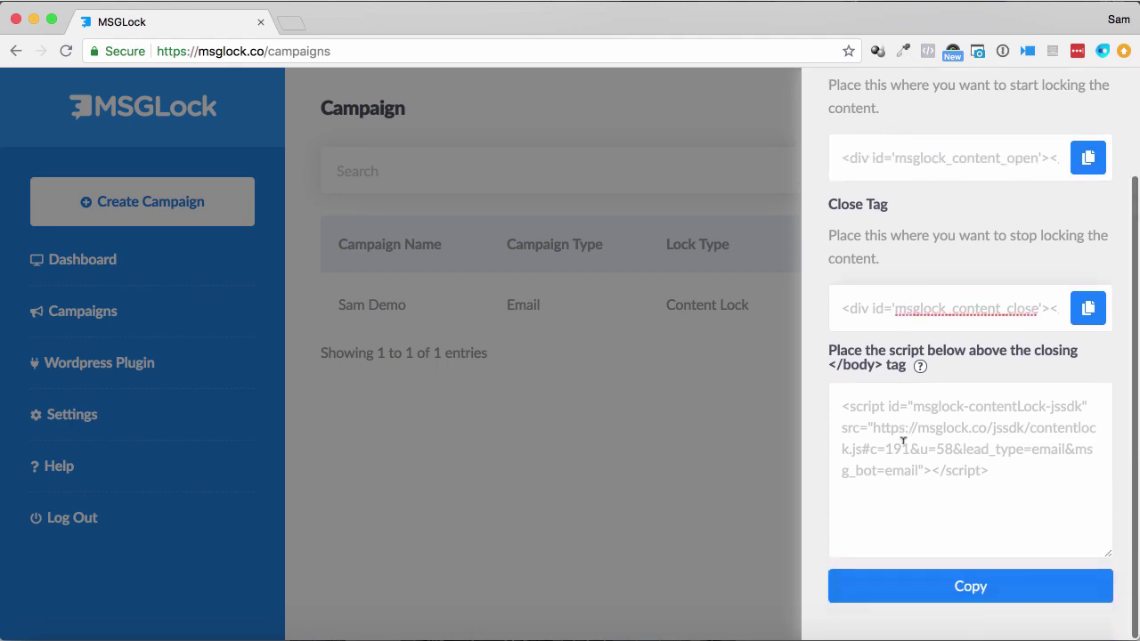
{"action": "left_click", "coordinate": [919, 462]}
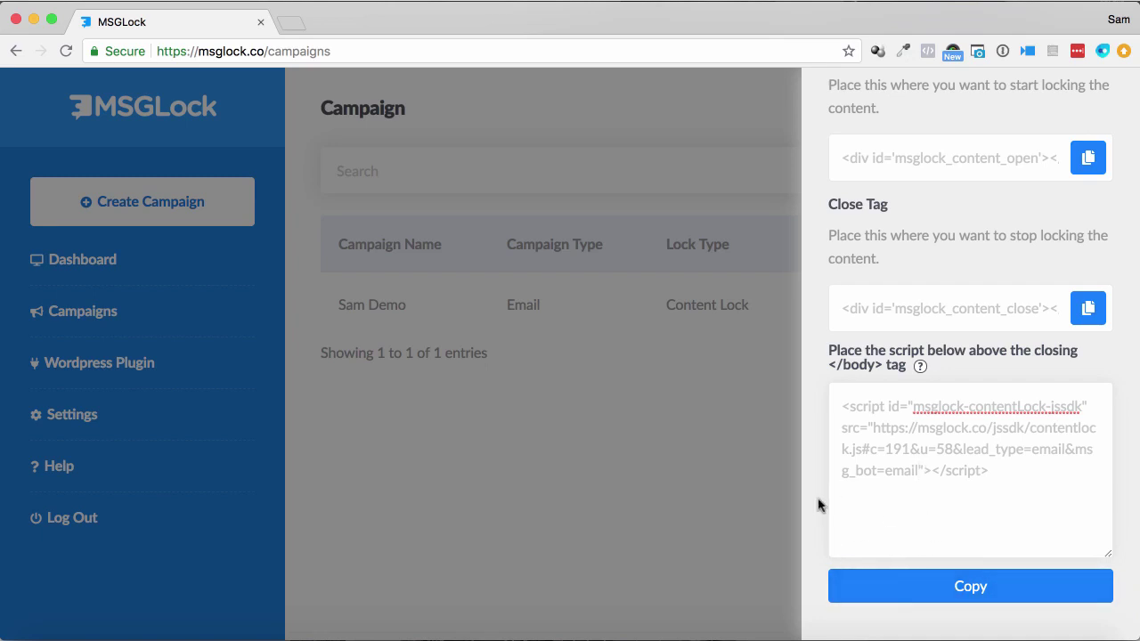
{"action": "left_click", "coordinate": [717, 390]}
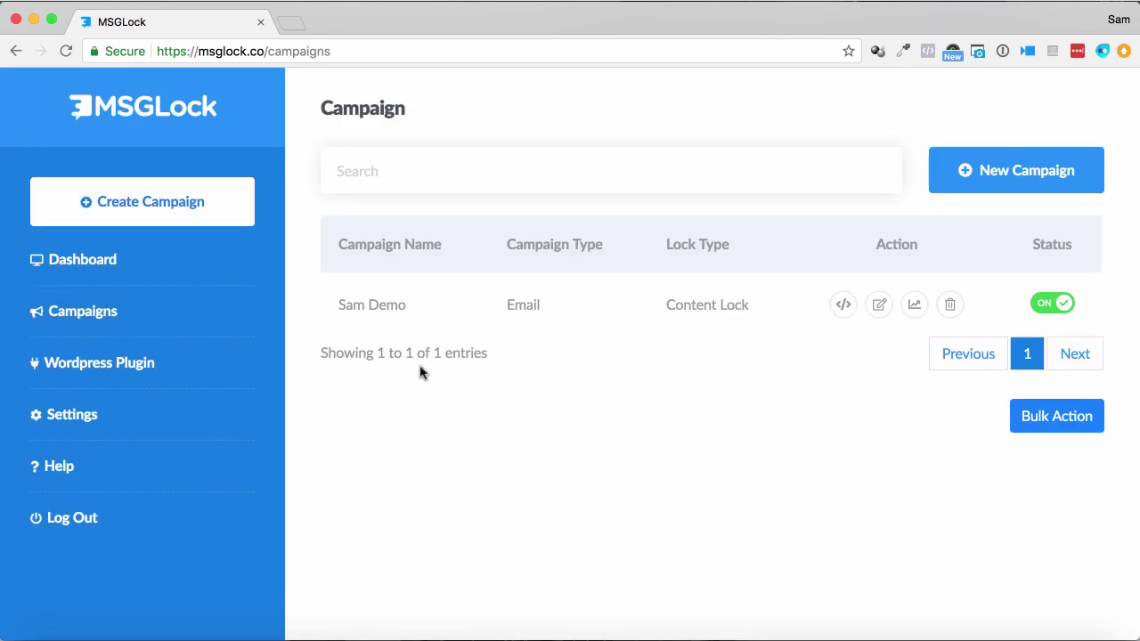
Step: Reload the campaign list and start a new campaign to view the available lock types
{"action": "left_click", "coordinate": [96, 311]}
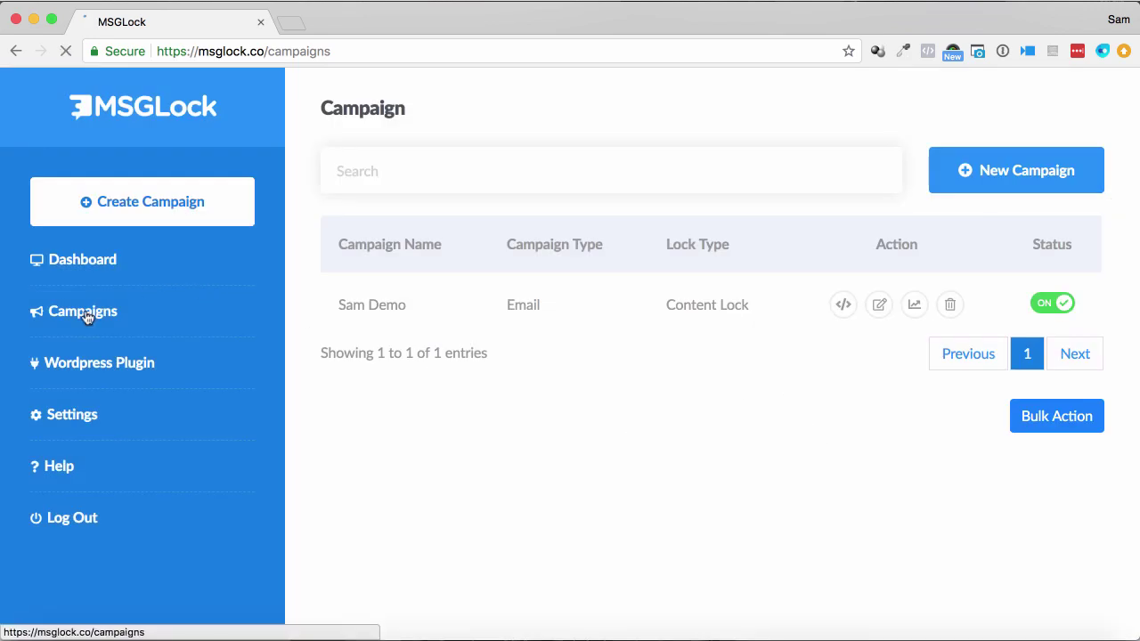
{"action": "left_click", "coordinate": [1020, 182]}
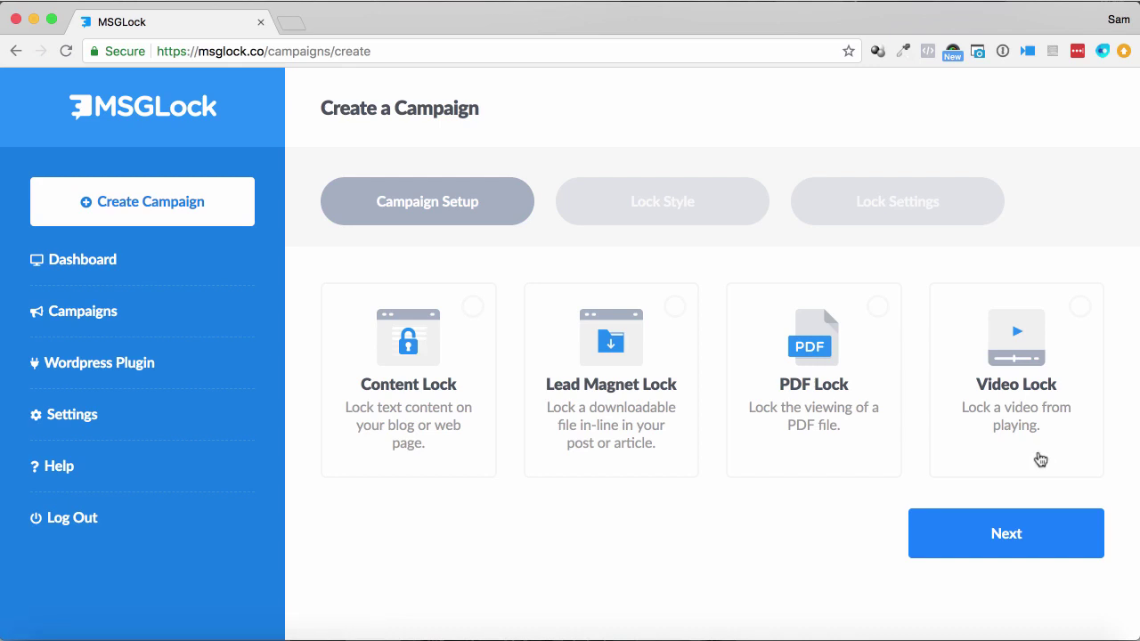
Step: Go to the dashboard and review the email lead chart and opt-in statistics
{"action": "left_click", "coordinate": [81, 259]}
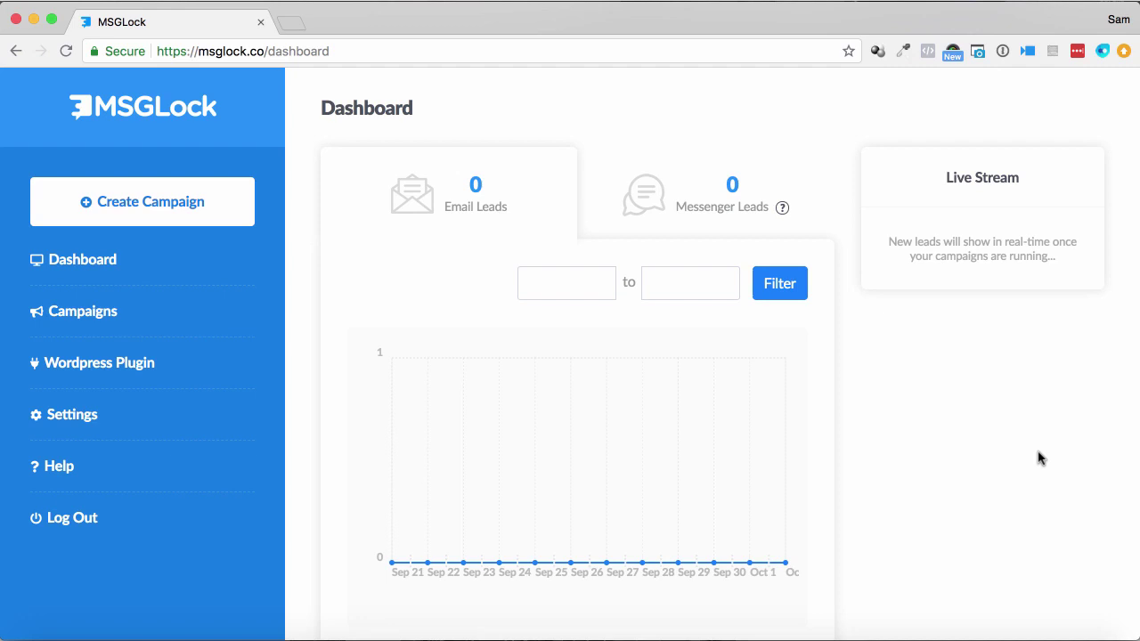
{"action": "scroll", "coordinate": [1041, 458], "scroll_direction": "down", "scroll_amount": 5}
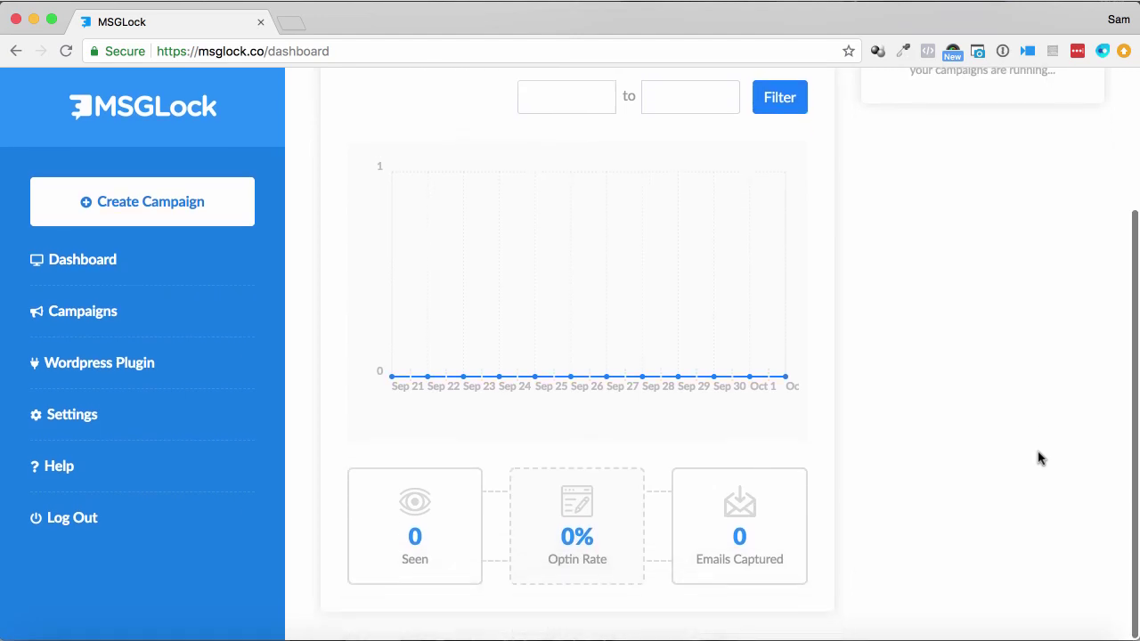
{"action": "scroll", "coordinate": [1041, 458], "scroll_direction": "up", "scroll_amount": 5}
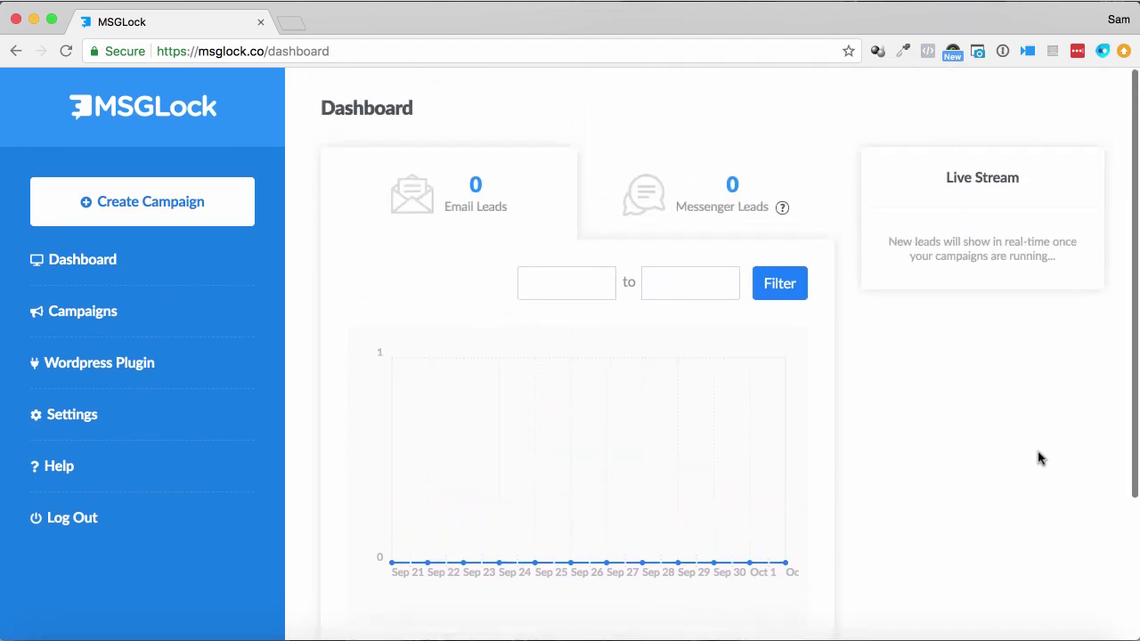